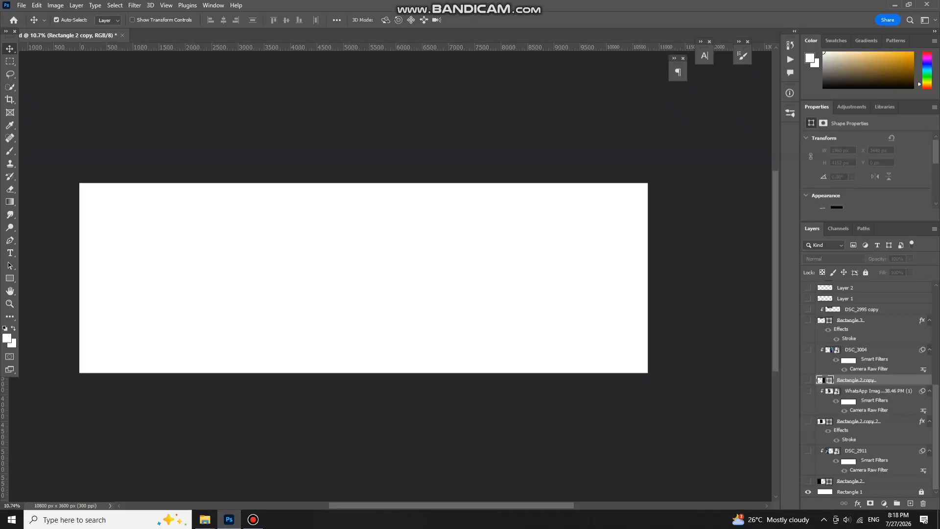
scroll(343, 220, down, 1)
scroll(323, 227, down, 1)
scroll(318, 230, up, 3)
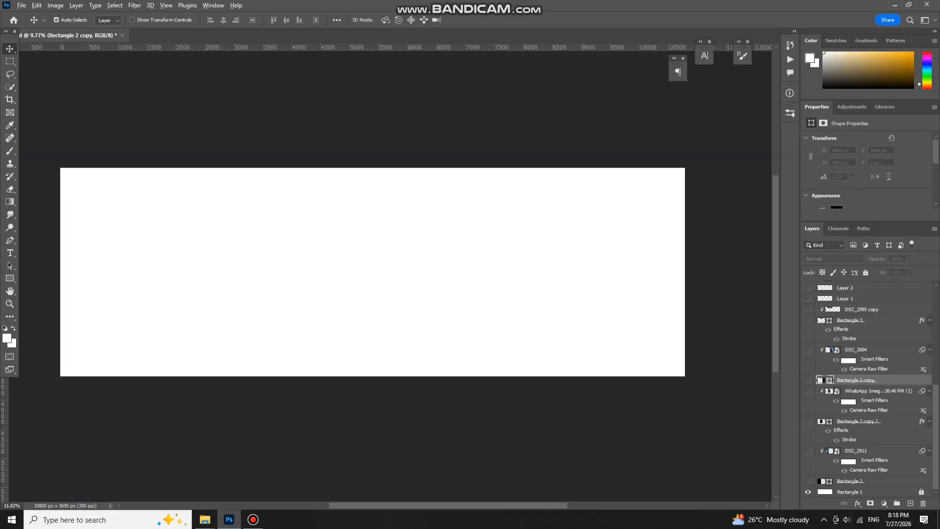
scroll(323, 230, down, 2)
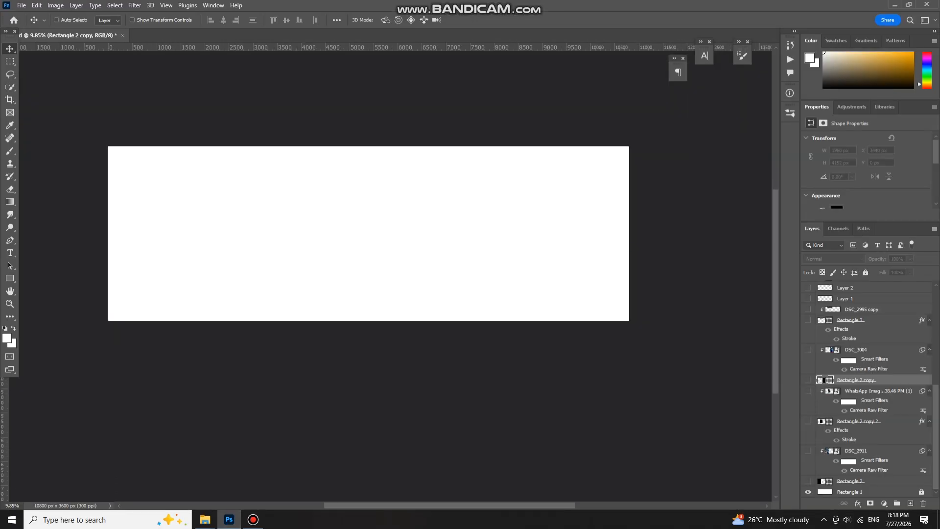
Step: Create a 36 × 12 inch RGB document at 300 pixels/inch with a white background and close it again
key(ctrl+n)
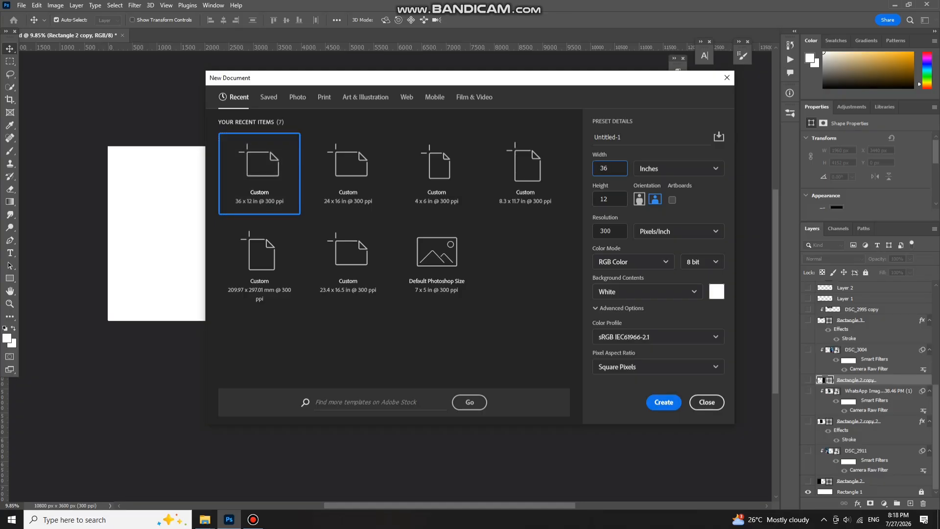
drag(604, 199, 557, 198)
key(BackSpace)
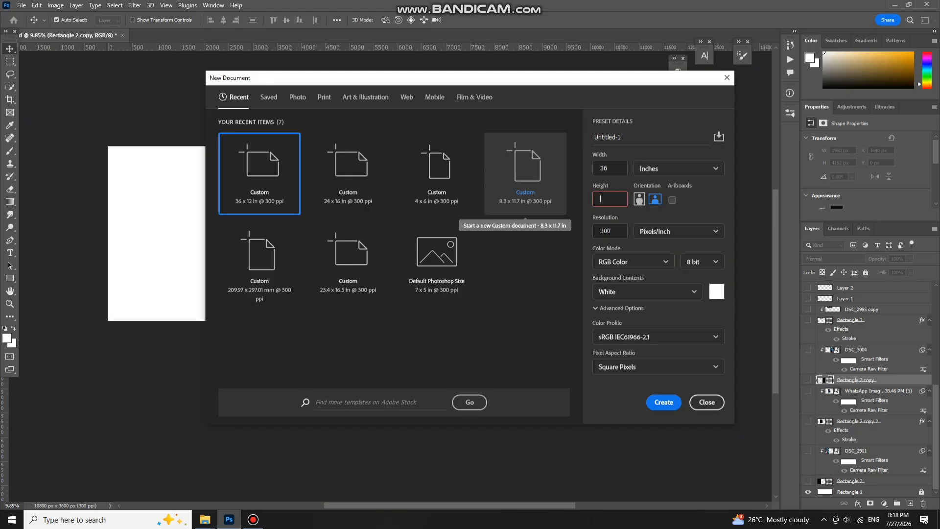
text(12)
key(Return)
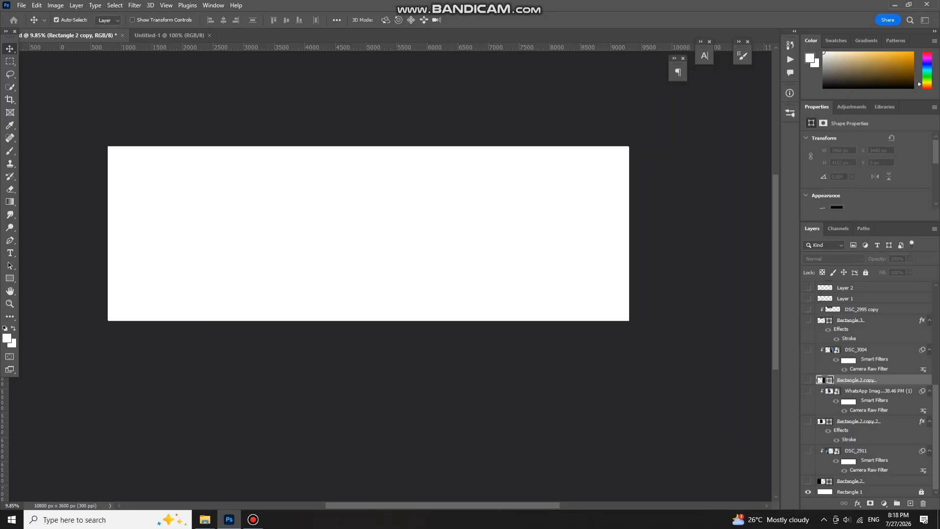
key(ctrl+w)
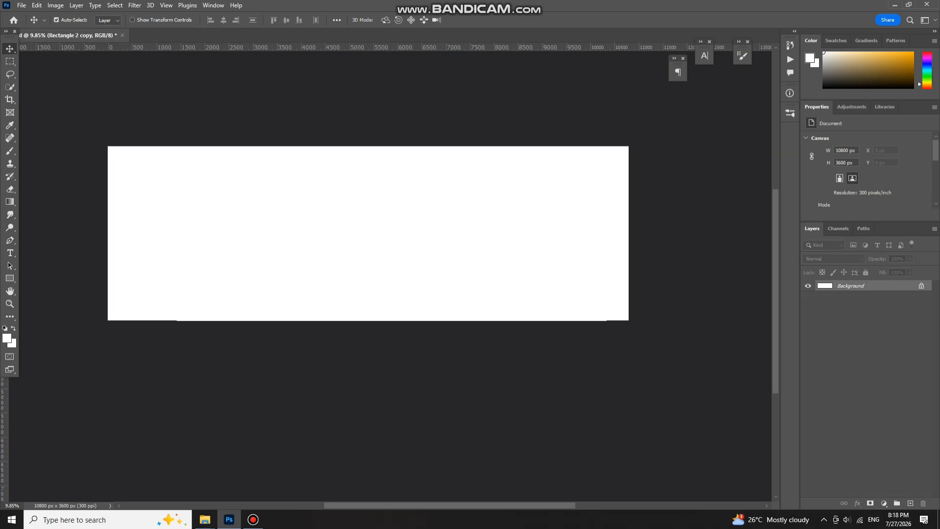
scroll(339, 191, up, 4)
scroll(340, 191, left, 3)
scroll(369, 210, down, 3)
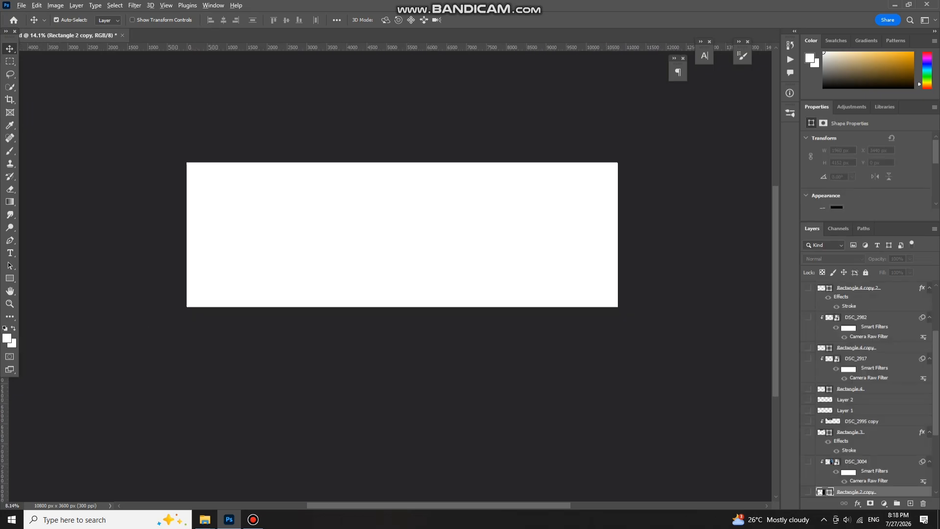
scroll(411, 216, left, 2)
scroll(461, 219, up, 2)
scroll(460, 219, right, 1)
scroll(445, 195, right, 1)
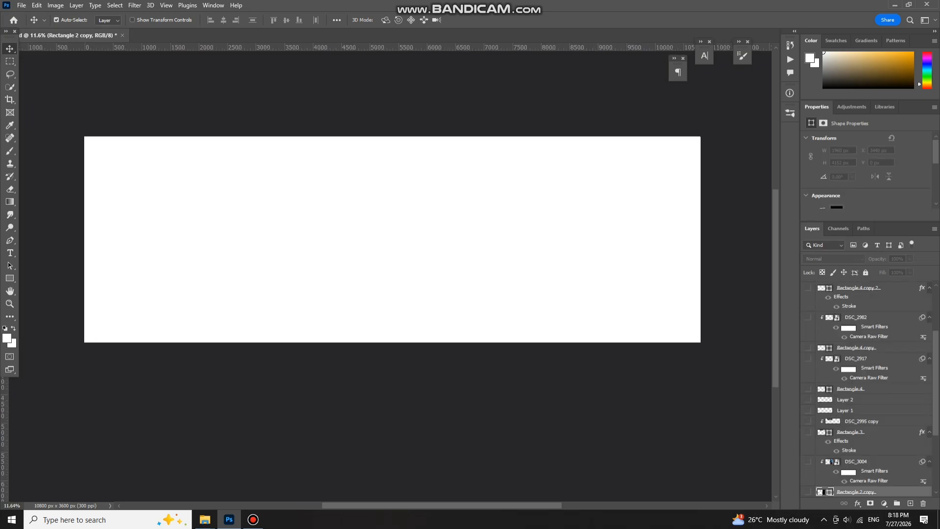
Step: Make the Rectangle 2 layer visible above the white background
scroll(446, 146, down, 1)
scroll(866, 392, down, 5)
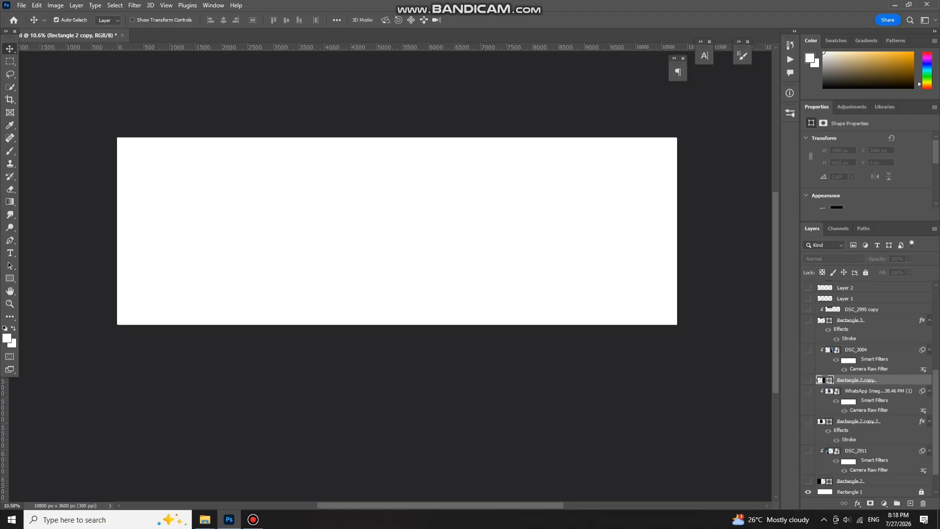
scroll(250, 194, down, 1)
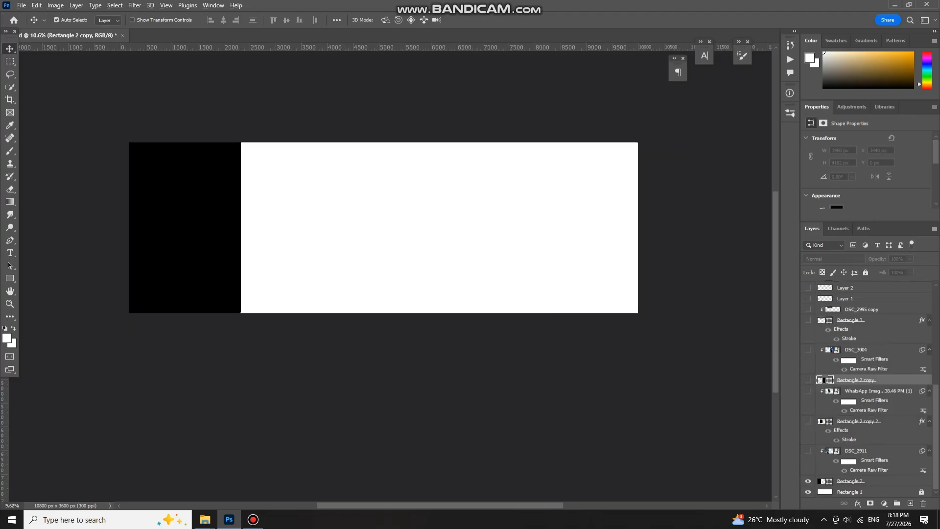
scroll(211, 208, up, 4)
scroll(204, 212, up, 1)
scroll(200, 208, right, 2)
scroll(200, 208, down, 3)
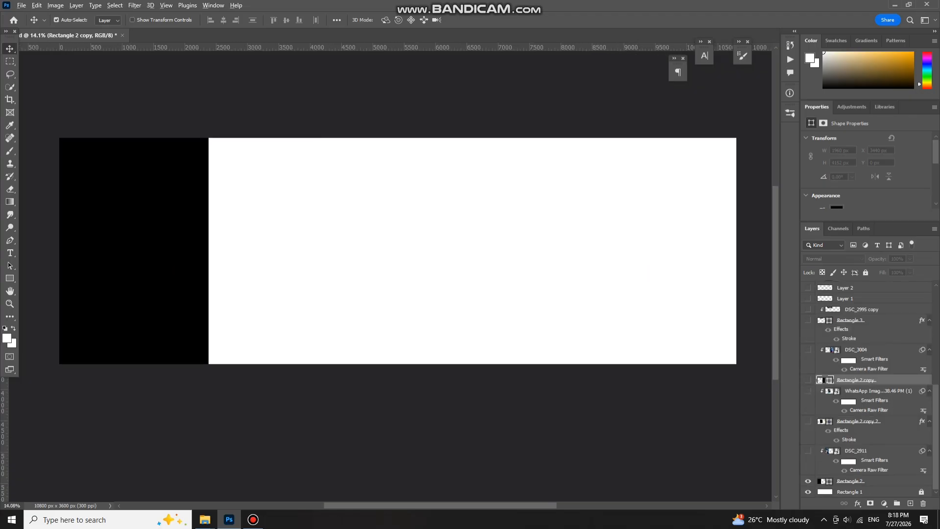
Step: Try moving the black Rectangle 2 shape at the canvas's left end and undo the move
click(181, 215)
drag(148, 226, 180, 210)
key(ctrl+z)
scroll(151, 220, up, 3)
key(ctrl+z)
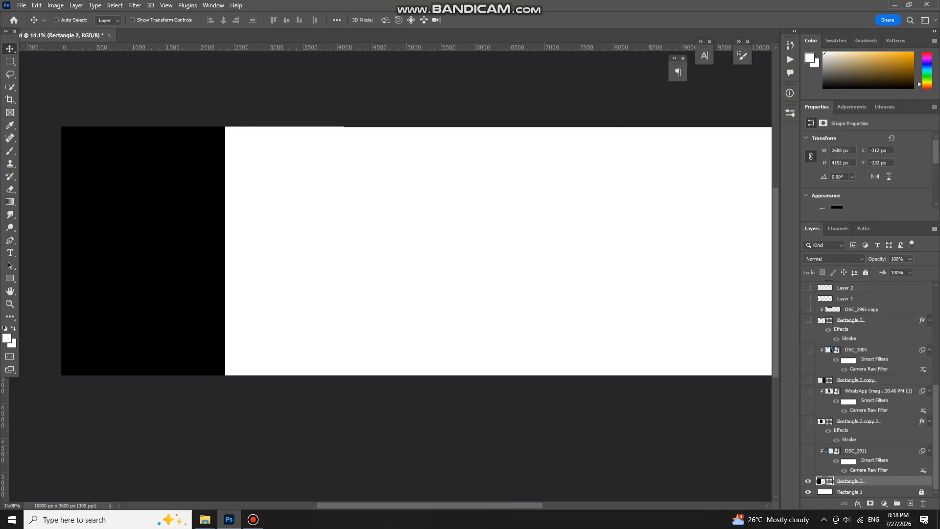
Step: Make the Rectangle 2 copy 2 layer visible and select its white-bordered shape on the canvas
scroll(159, 211, down, 1)
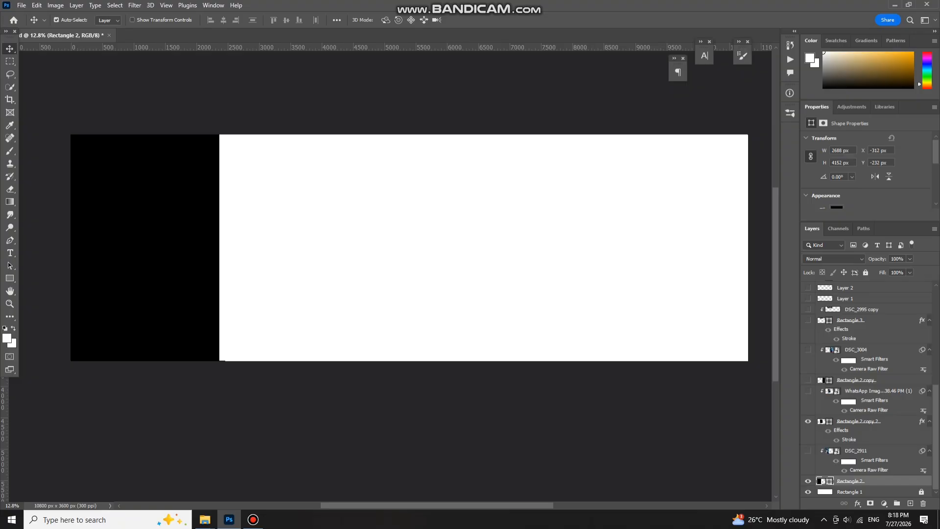
scroll(281, 203, up, 2)
mouse_move(245, 232)
mouse_down()
mouse_move(258, 235)
mouse_move(251, 231)
mouse_up()
key(ctrl+s)
scroll(238, 235, down, 1)
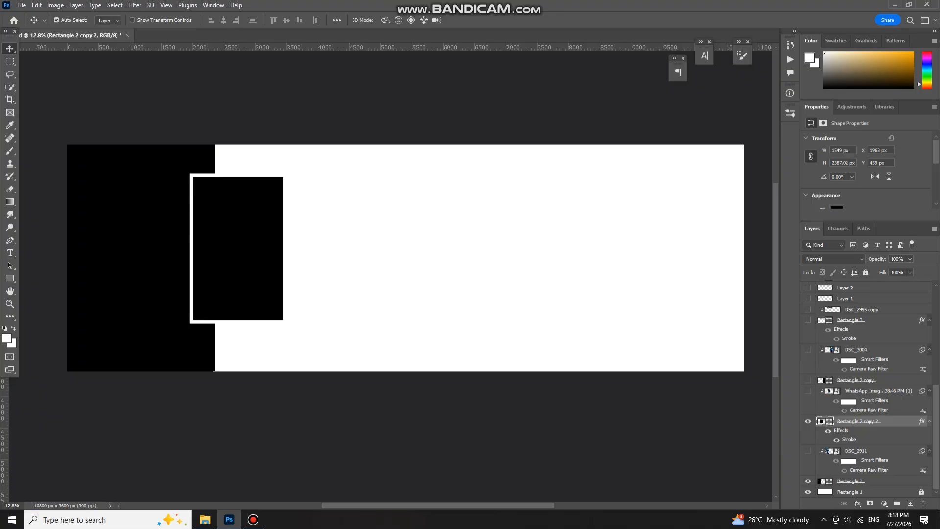
Step: Try shifting the Rectangle 2 copy 2 shape down and to the left and undo the move
scroll(256, 239, up, 2)
drag(256, 240, 240, 249)
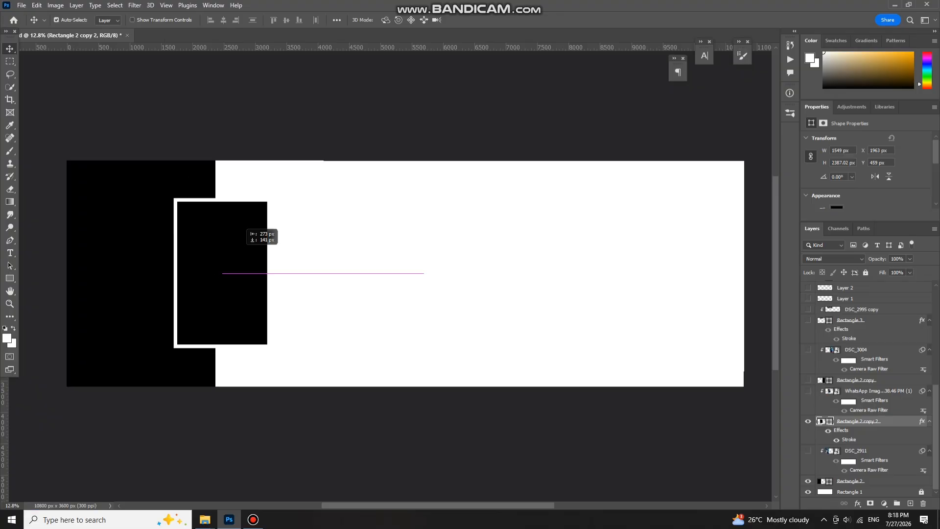
key(ctrl+z)
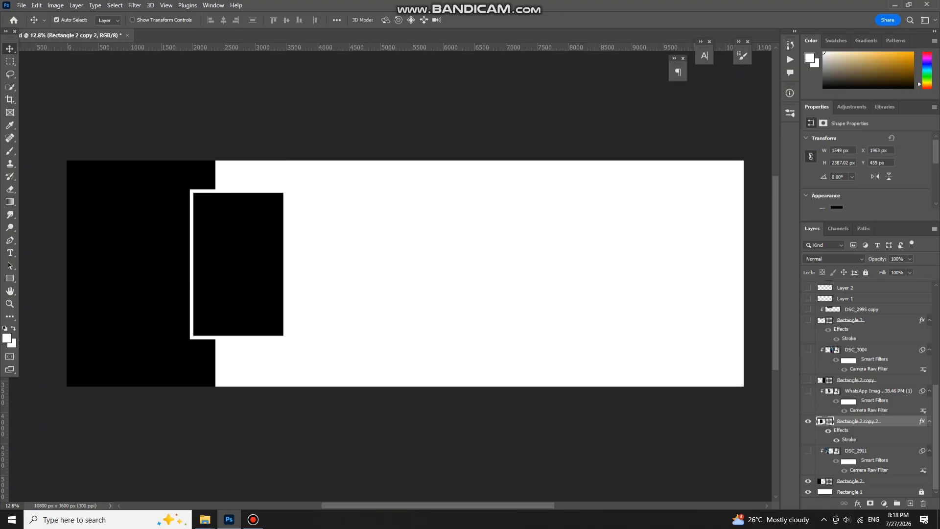
Step: Make the Rectangle 2 copy layer visible, try moving its shape, and undo the move
click(808, 380)
scroll(393, 245, down, 3)
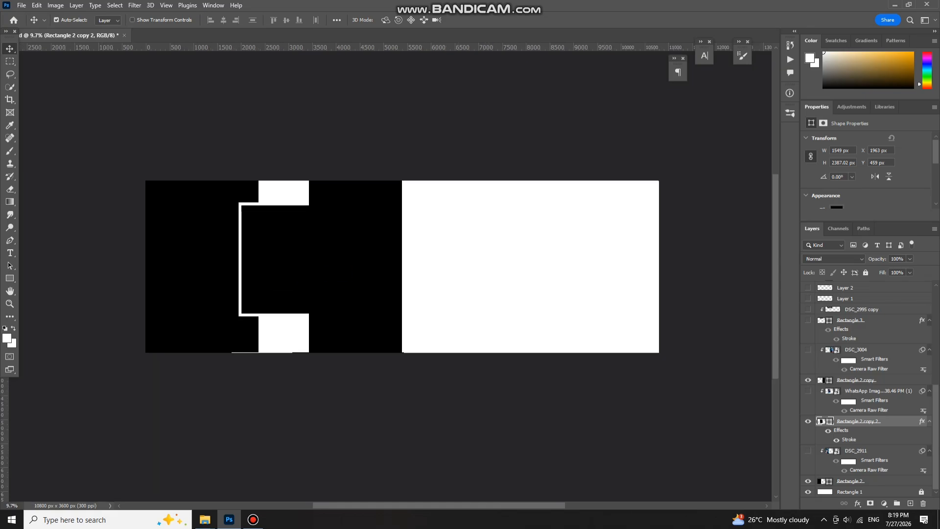
mouse_move(378, 244)
mouse_down()
mouse_move(397, 243)
mouse_move(352, 244)
mouse_move(388, 230)
mouse_move(366, 230)
mouse_up()
scroll(368, 240, up, 1)
key(ctrl+z)
scroll(338, 237, down, 1)
scroll(327, 246, up, 1)
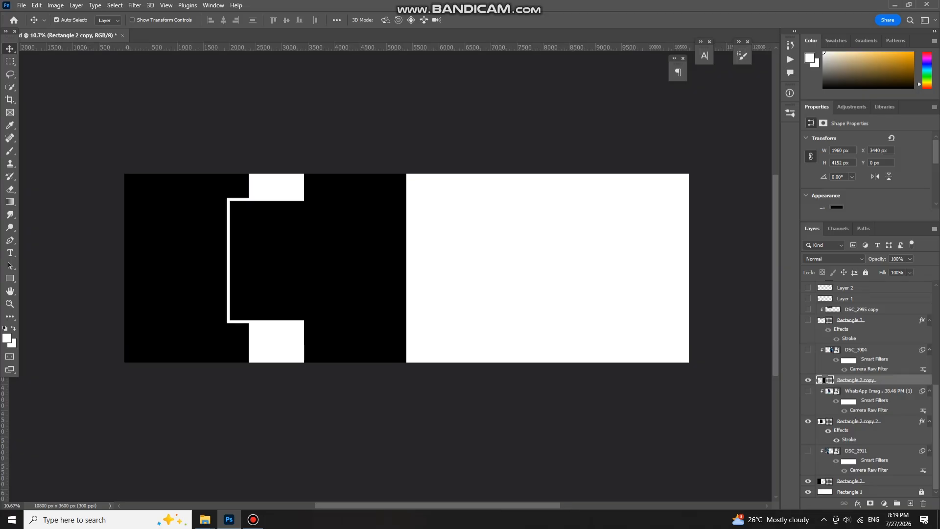
Step: Set the stroke size of the Rectangle 2 copy 2 shape to 37 px
click(284, 252)
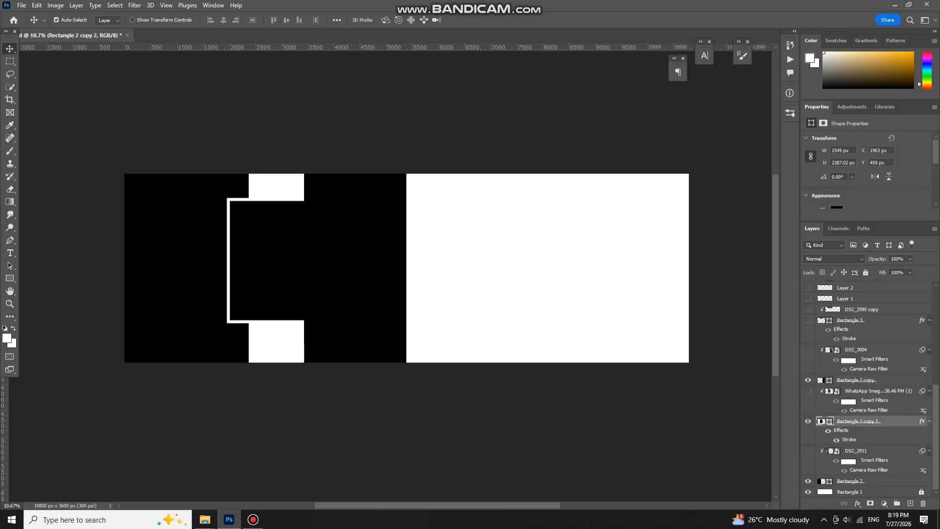
double_click(849, 440)
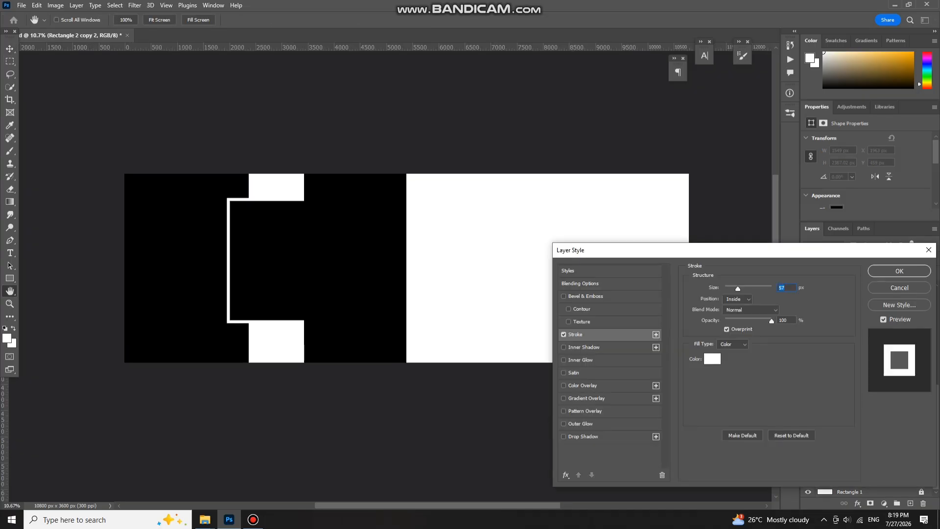
text(65)
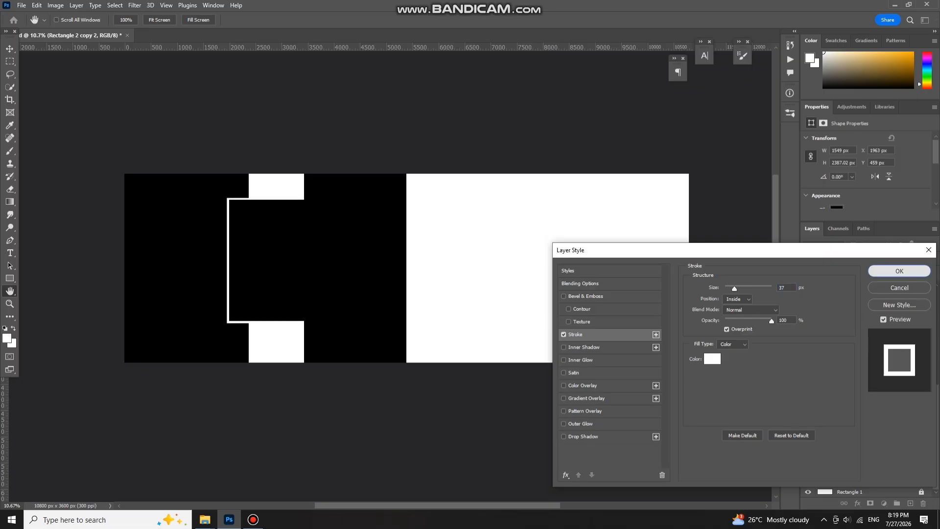
click(899, 271)
scroll(456, 246, up, 3)
scroll(341, 237, down, 2)
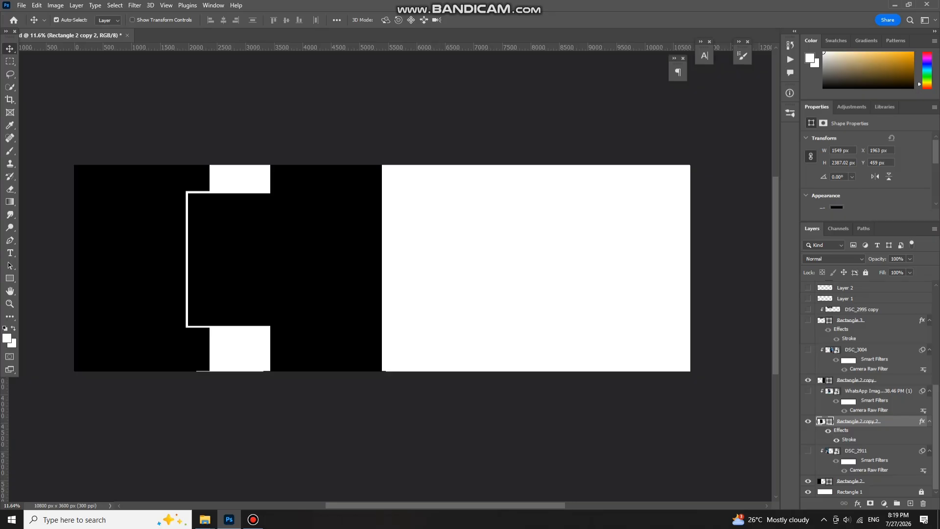
Step: Make the Rectangle 3 layer visible, try moving its horizontal bar, and undo the move
scroll(292, 194, up, 2)
mouse_move(264, 183)
mouse_down()
mouse_move(317, 197)
mouse_move(254, 186)
mouse_up()
key(ctrl+z)
scroll(259, 187, down, 1)
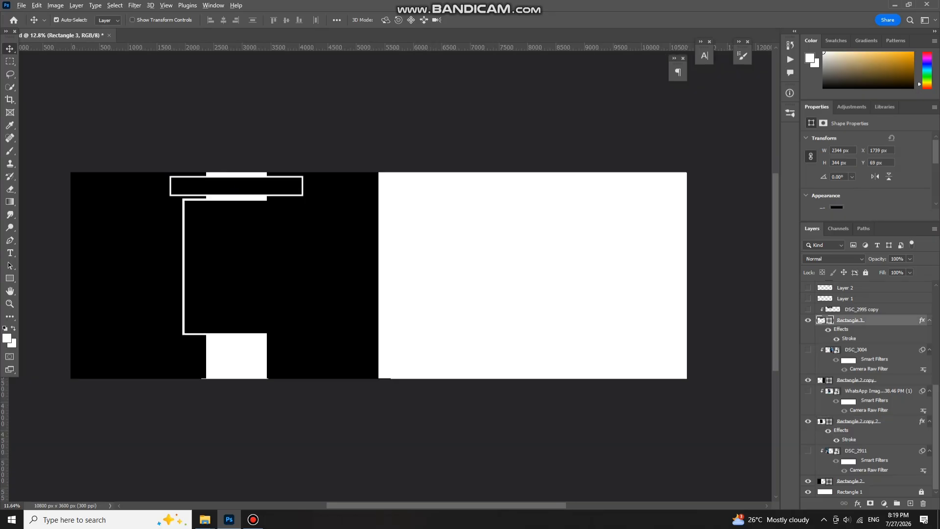
scroll(245, 192, up, 1)
scroll(230, 185, up, 2)
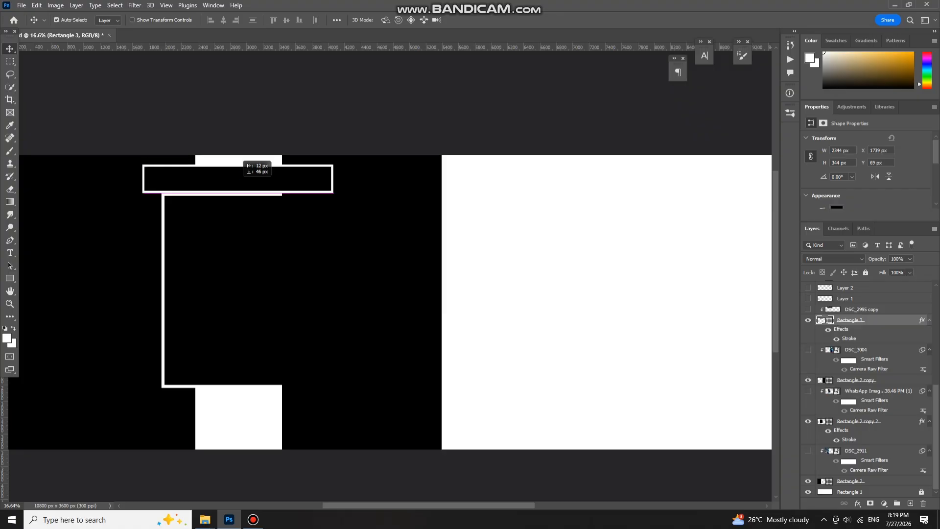
scroll(241, 197, down, 1)
scroll(238, 240, down, 3)
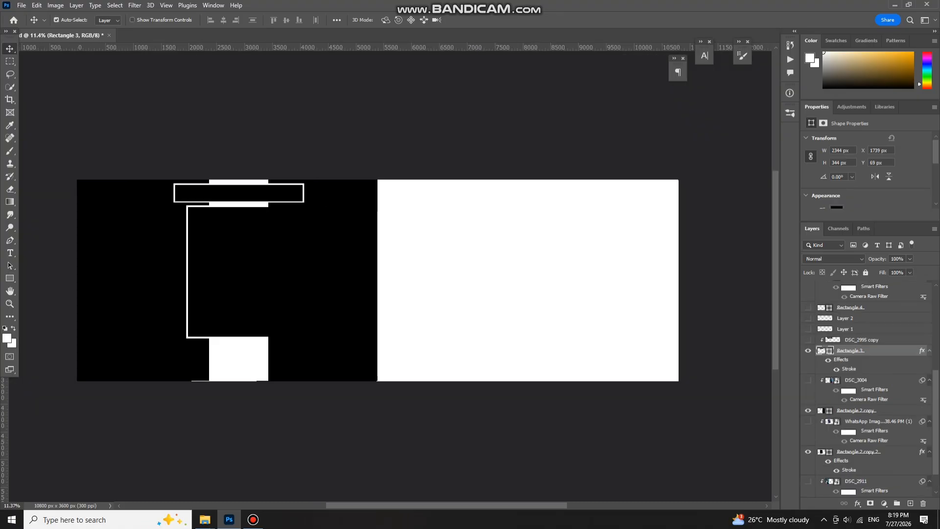
Step: Make Layer 1's leaf artwork visible, try moving it, and undo the move
scroll(867, 389, up, 5)
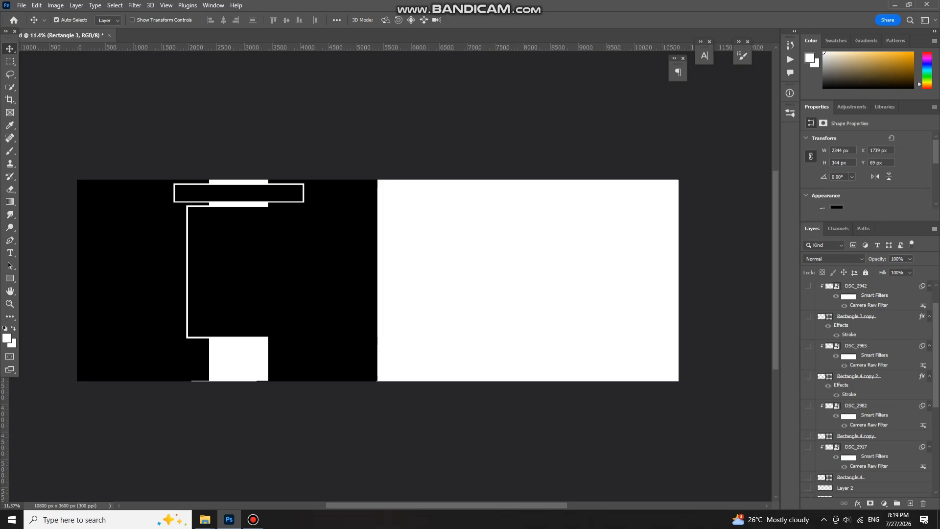
scroll(868, 389, down, 3)
scroll(867, 389, up, 3)
scroll(868, 389, down, 3)
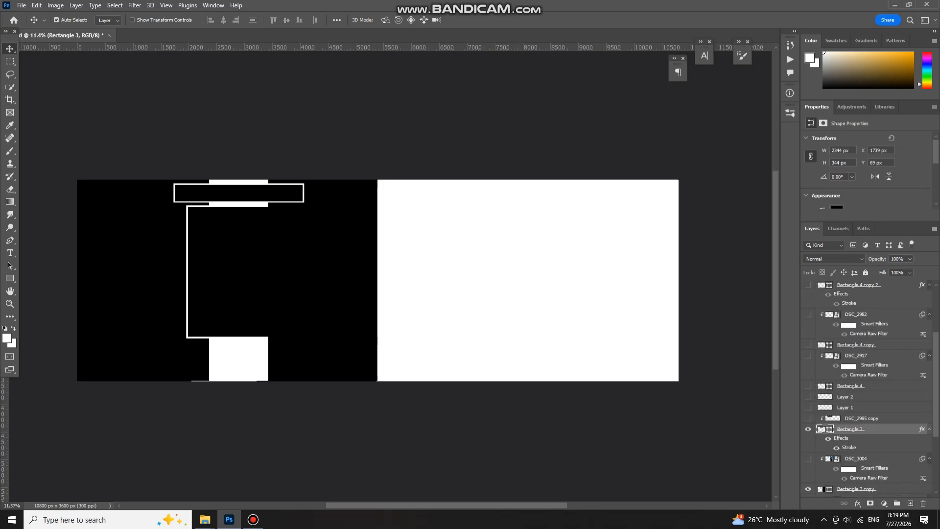
scroll(319, 335, up, 3)
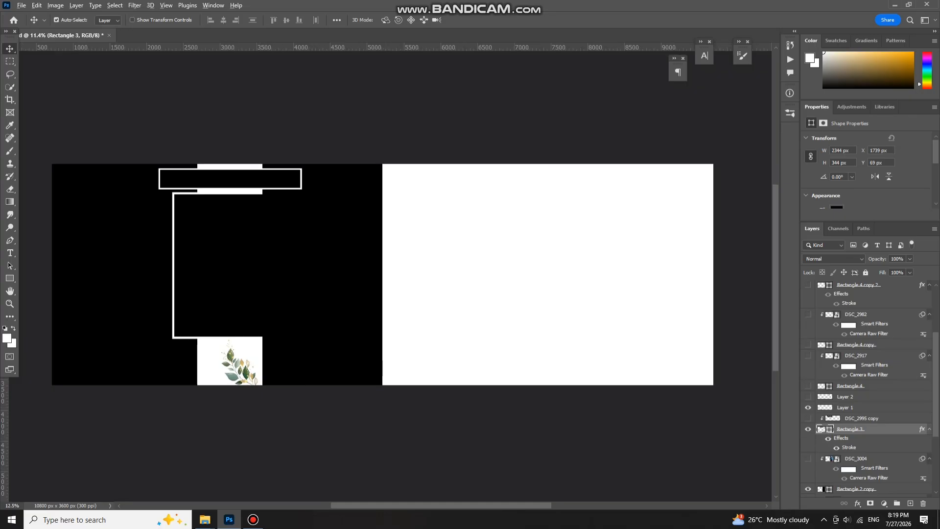
mouse_move(219, 363)
mouse_down()
mouse_move(227, 368)
mouse_move(211, 358)
mouse_up()
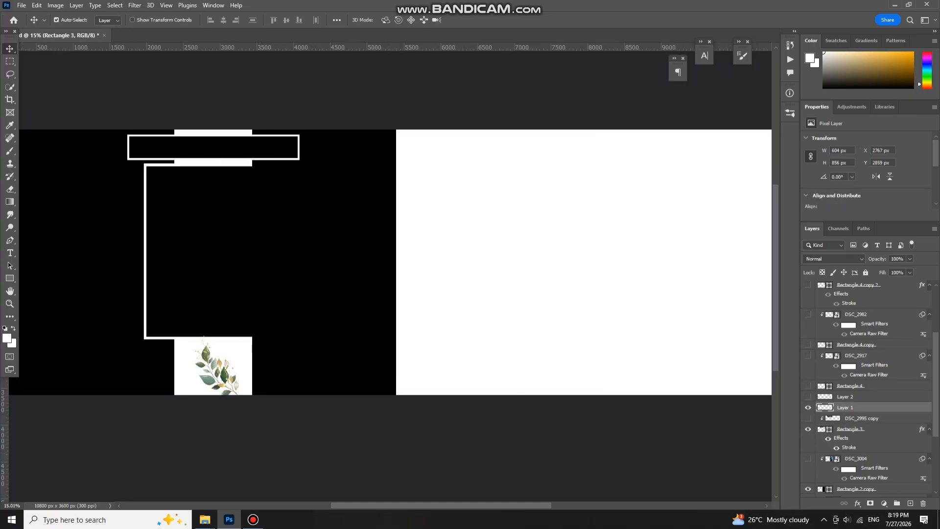
key(ctrl+z)
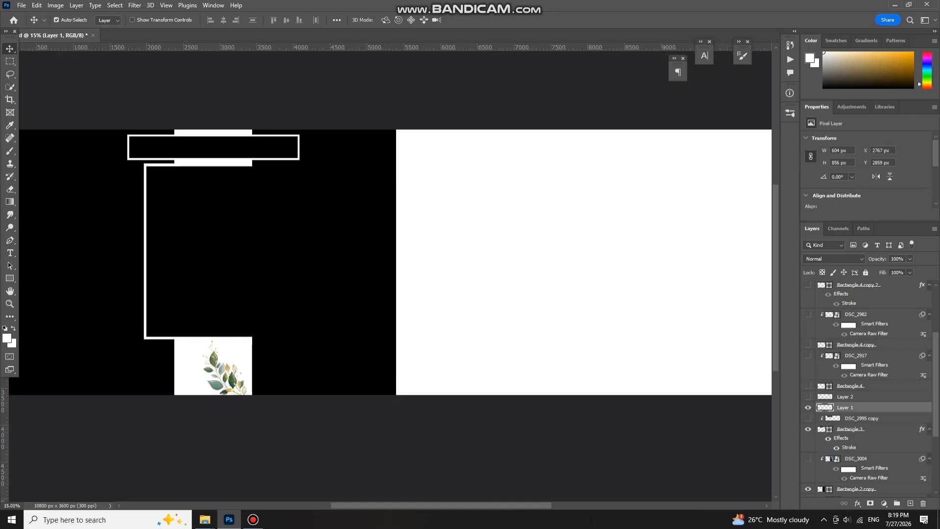
Step: Make the Rectangle 4 layer visible, try moving its shape, and undo the move
click(808, 396)
key(ctrl+z)
drag(527, 260, 567, 232)
key(ctrl+z)
scroll(554, 240, down, 3)
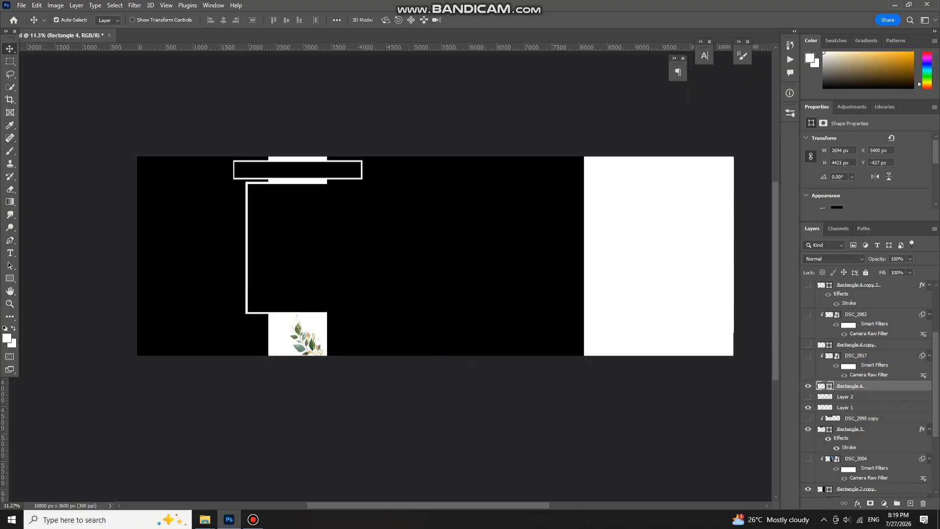
Step: Make the Rectangle 4 copy layer visible, try moving its shape, and undo the move
drag(677, 211, 683, 233)
scroll(683, 234, up, 5)
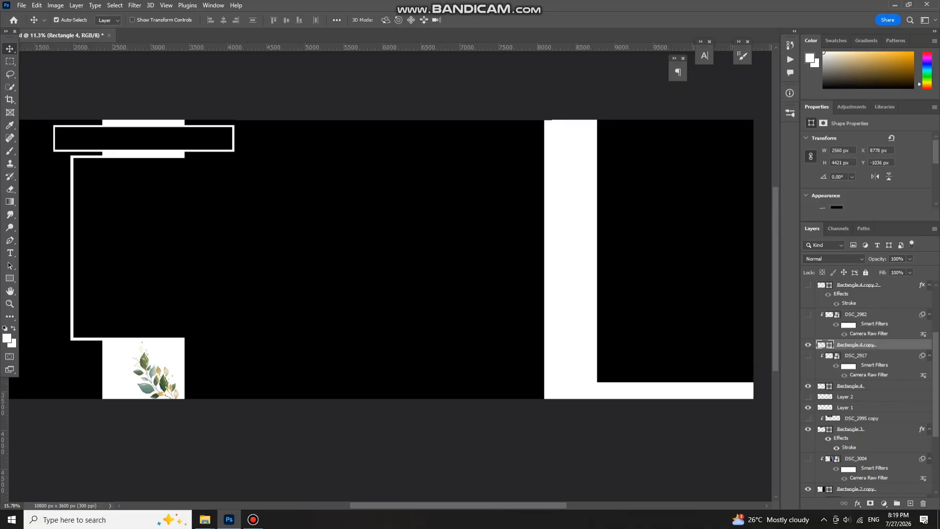
scroll(683, 234, right, 5)
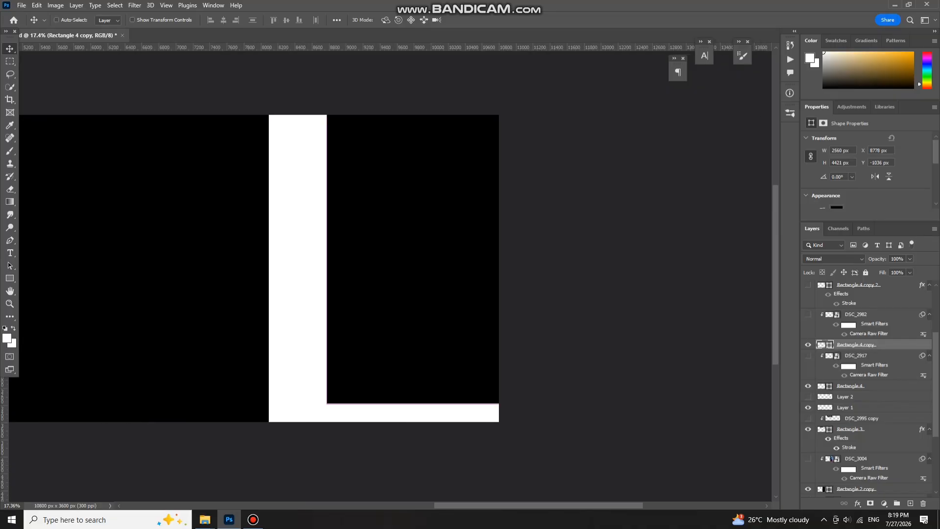
key(ctrl+z)
drag(450, 286, 447, 286)
key(ctrl+z)
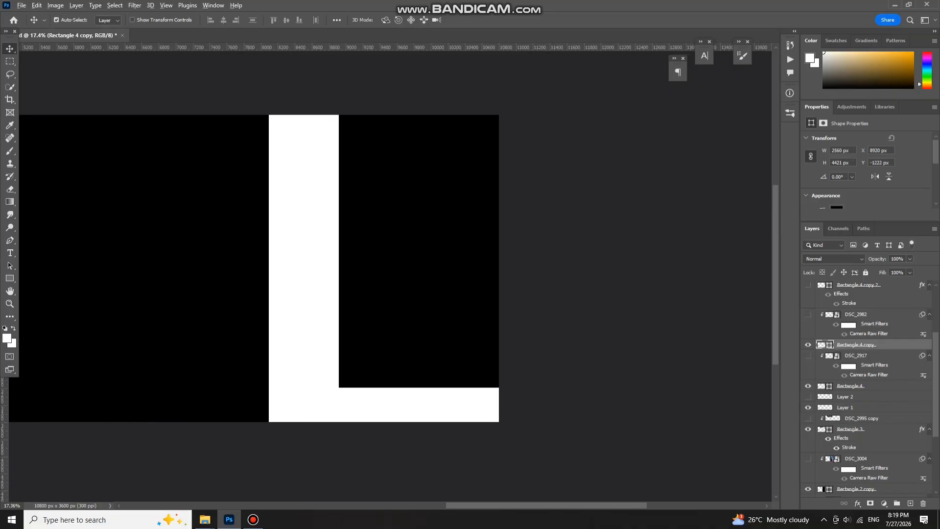
Step: Make the Rectangle 4 copy 2 layer visible and set its inside stroke size to 38 px
scroll(390, 188, down, 1)
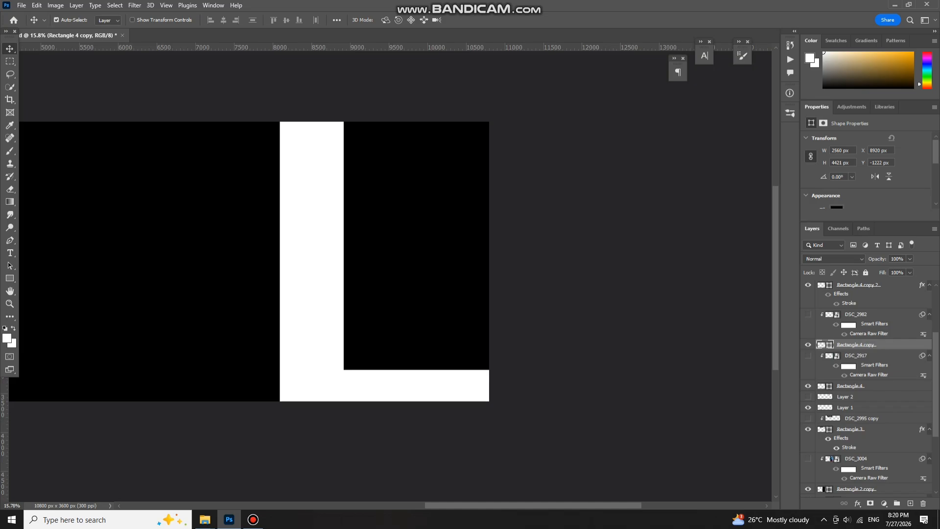
scroll(388, 273, down, 2)
click(382, 275)
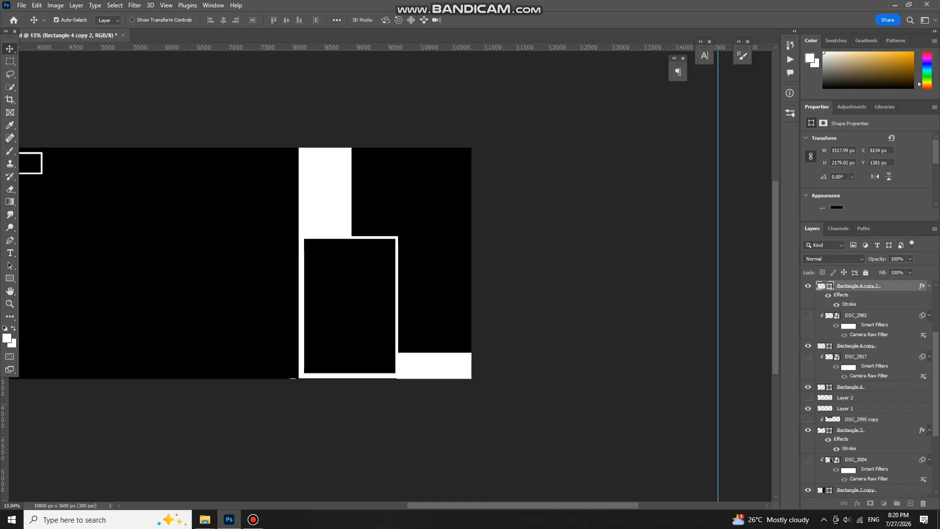
double_click(849, 304)
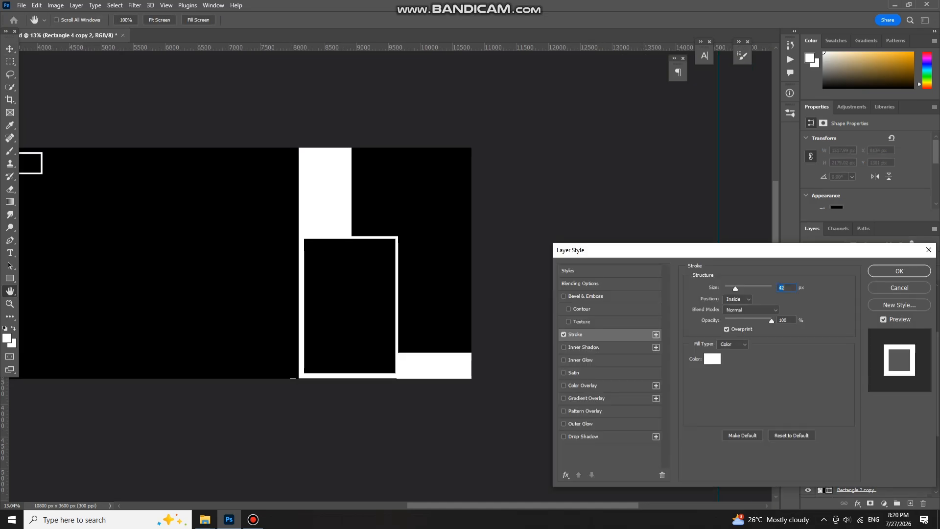
key(Down)
key(Down)
key(Down)
key(Down)
key(Down)
key(Down)
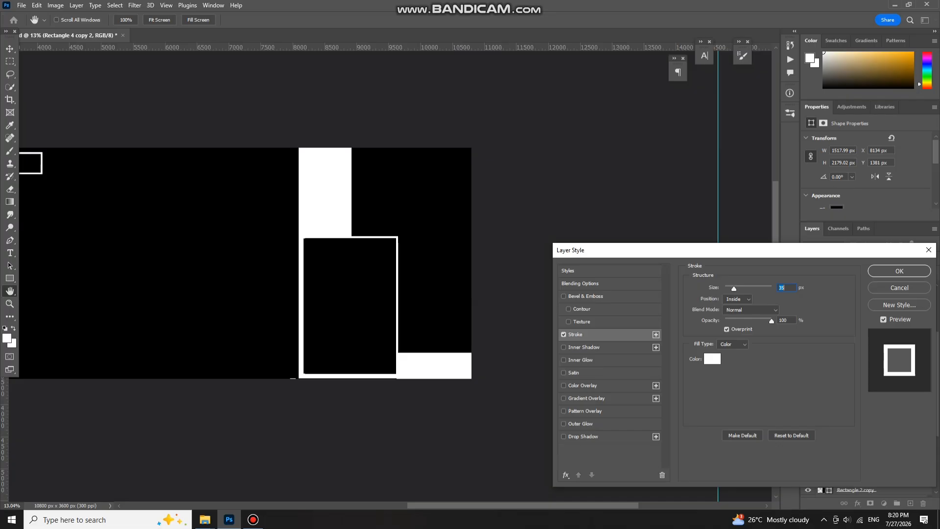
drag(746, 289, 737, 288)
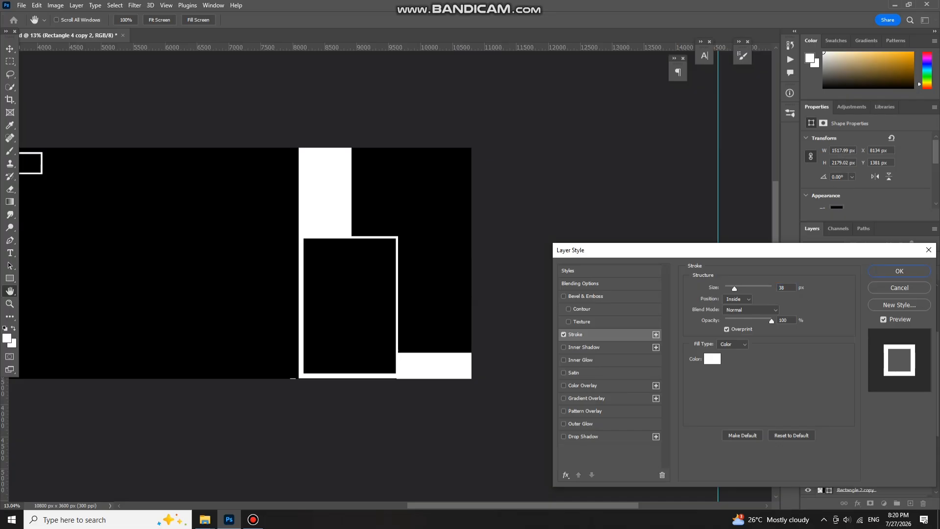
key(Return)
Step: Make the Rectangle 3 copy layer visible and select its horizontal bar on the canvas
scroll(321, 293, up, 2)
scroll(371, 294, down, 2)
scroll(862, 362, up, 3)
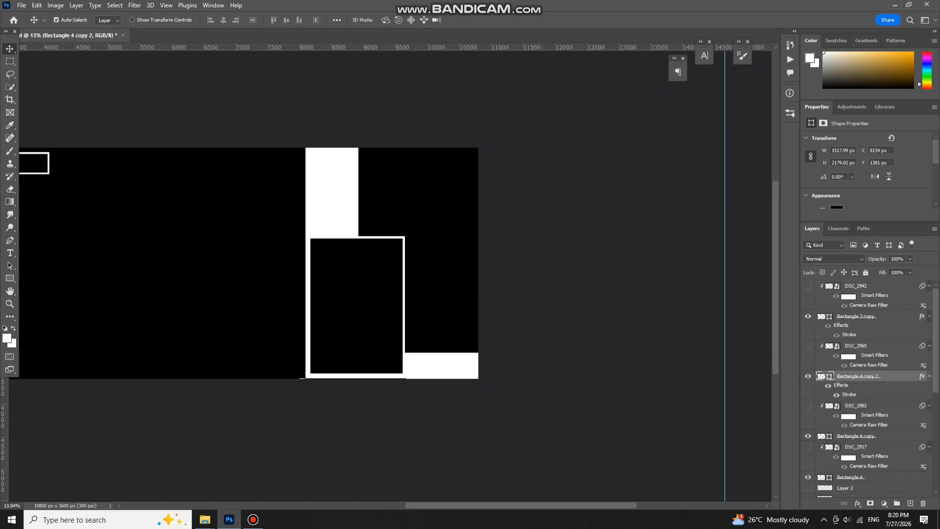
scroll(310, 170, down, 1)
mouse_move(334, 172)
mouse_down()
mouse_move(344, 194)
mouse_move(334, 171)
mouse_up()
scroll(353, 199, down, 1)
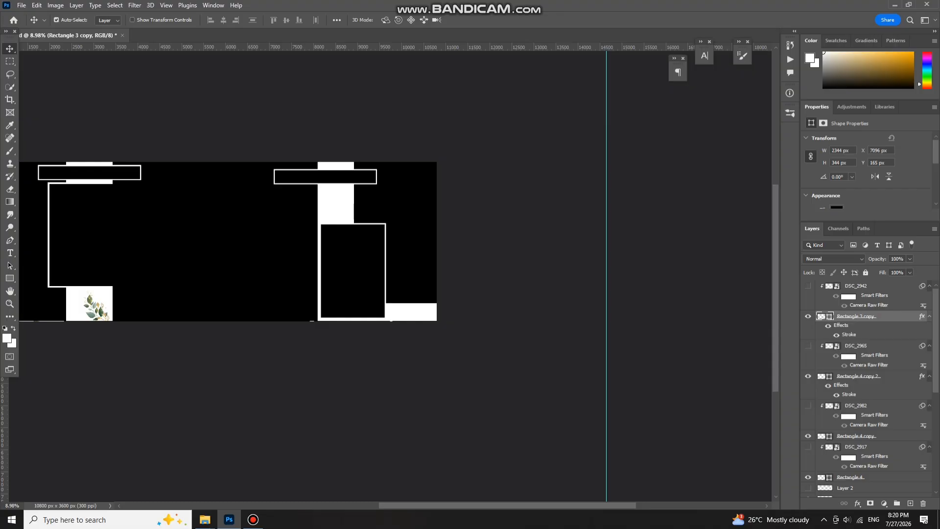
Step: Examine the arrangement of black frames, white strips and stroked bars across the whole spread
scroll(391, 254, up, 1)
scroll(867, 382, down, 1)
scroll(866, 382, up, 1)
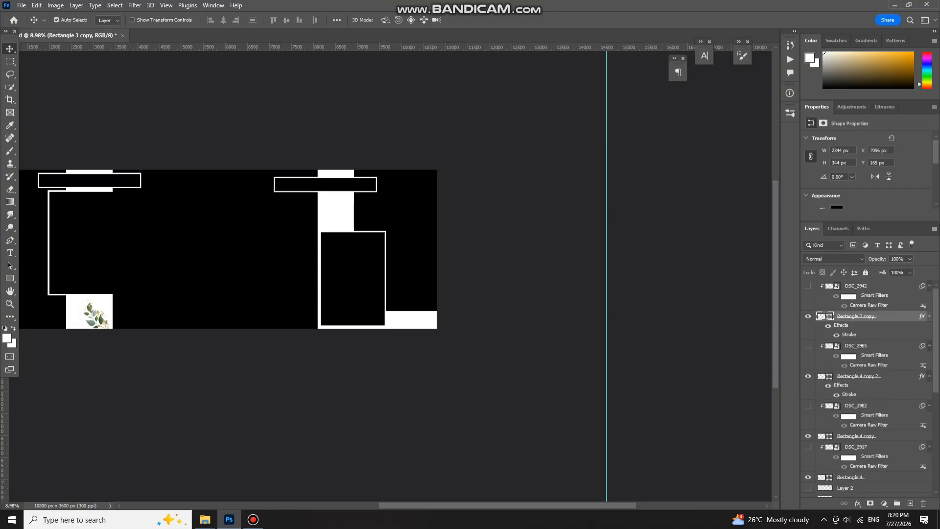
scroll(401, 272, down, 1)
scroll(401, 271, down, 2)
scroll(195, 226, up, 3)
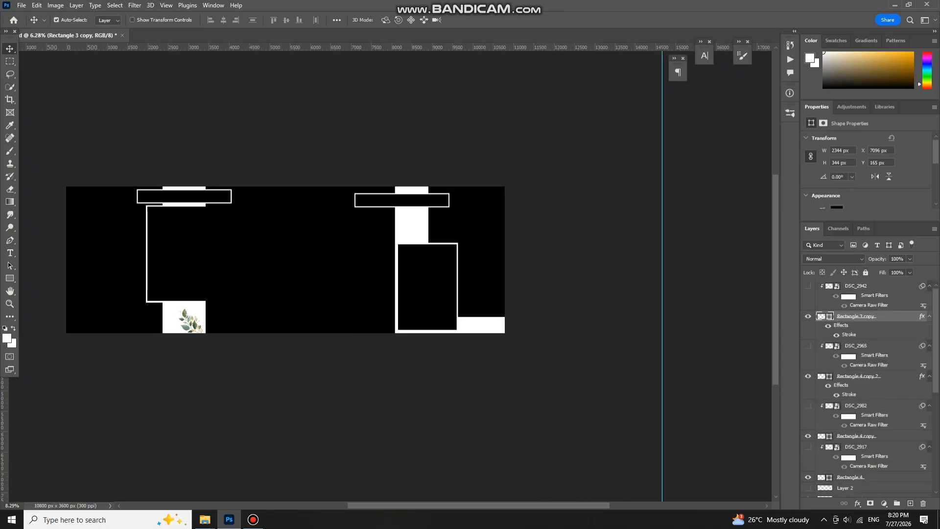
scroll(276, 223, left, 5)
scroll(276, 223, up, 2)
scroll(276, 223, left, 2)
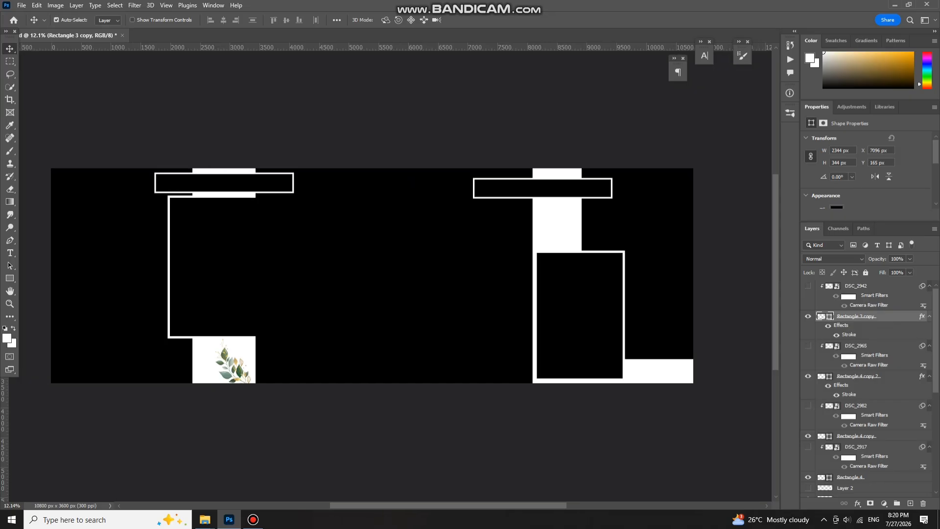
Step: Make the DSC_2911 photo clipped to Rectangle 2 visible, try moving it, and undo the move
click(120, 260)
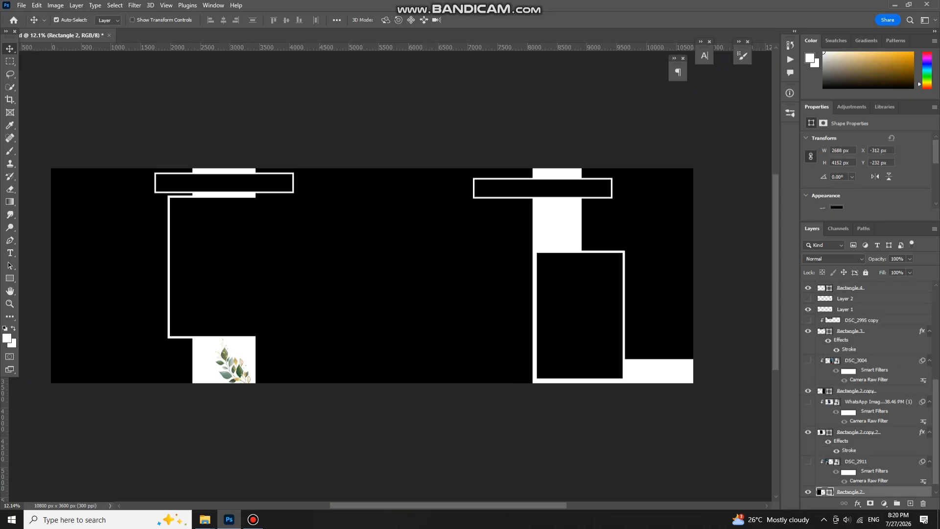
drag(119, 252, 153, 247)
key(ctrl+z)
scroll(101, 253, up, 5)
scroll(128, 253, left, 3)
scroll(151, 255, down, 2)
scroll(154, 250, up, 1)
scroll(154, 250, down, 2)
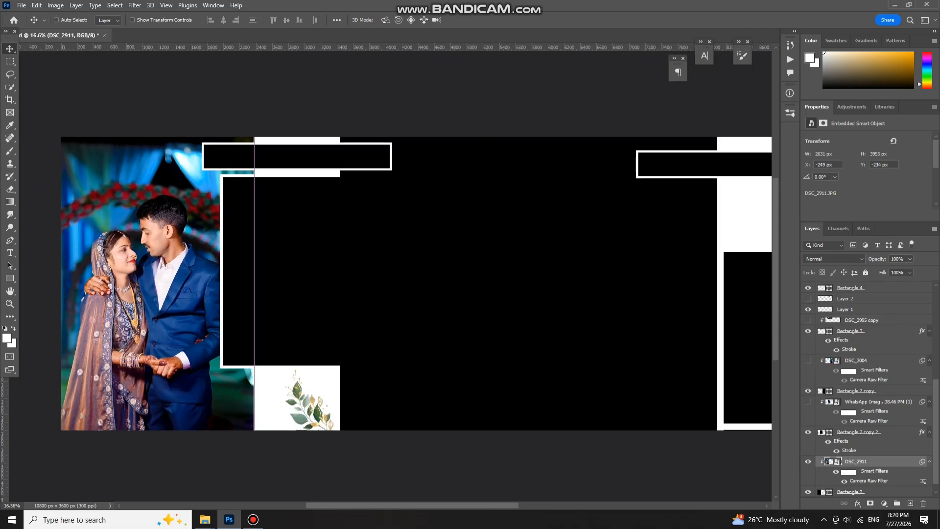
Step: Apply a Levels adjustment to the DSC_2911 photo with black input 3 and slightly darker midtones
key(ctrl+l)
mouse_move(590, 308)
mouse_down()
mouse_move(611, 308)
mouse_move(590, 308)
mouse_up()
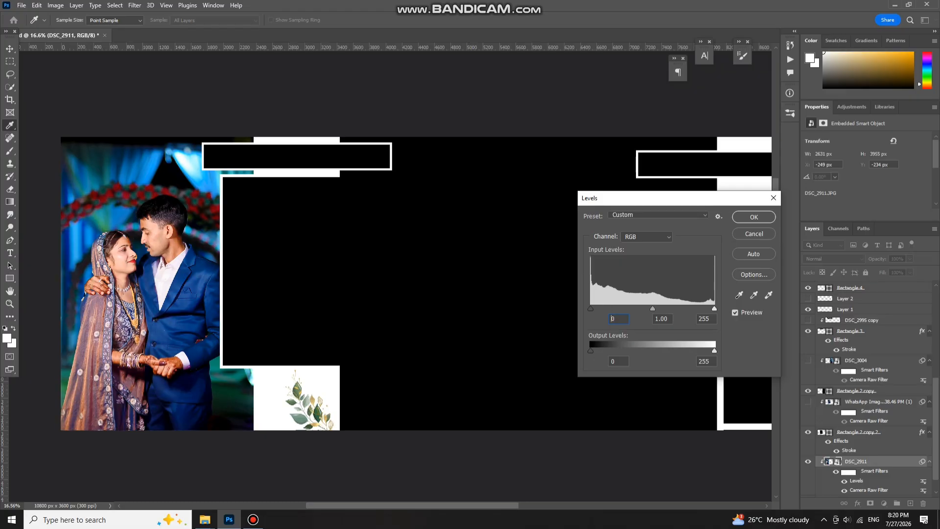
key(Return)
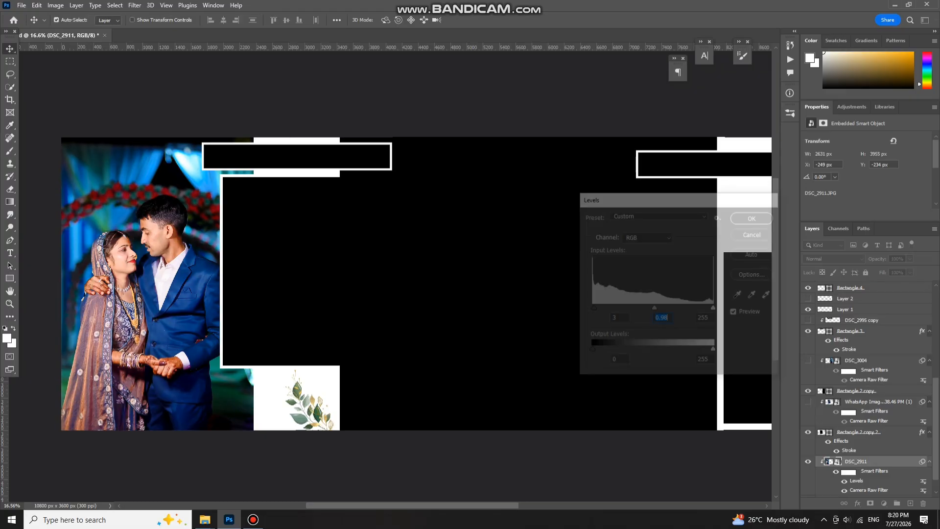
Step: Try moving the DSC_2911 couple photo within its frame and undo the moves
scroll(172, 240, down, 1)
drag(171, 240, 157, 223)
click(262, 235)
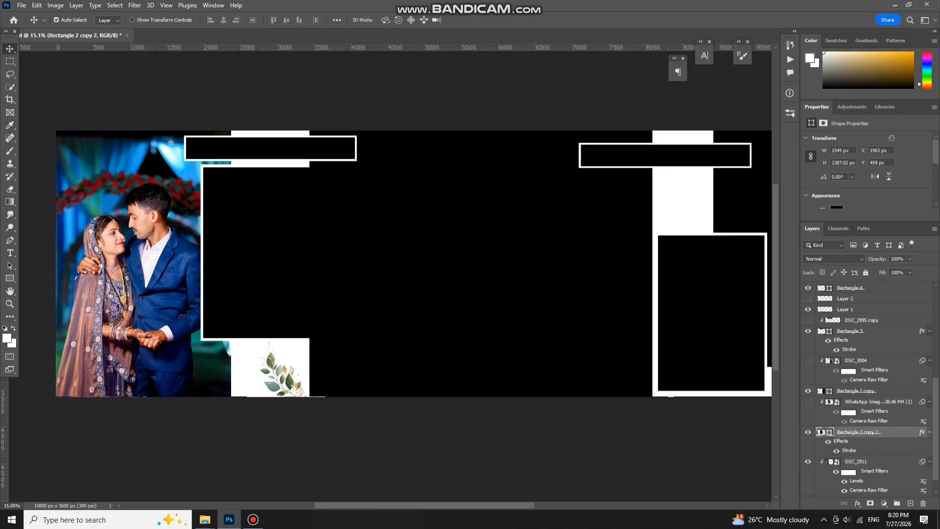
scroll(262, 235, up, 3)
scroll(262, 235, down, 3)
drag(152, 262, 184, 217)
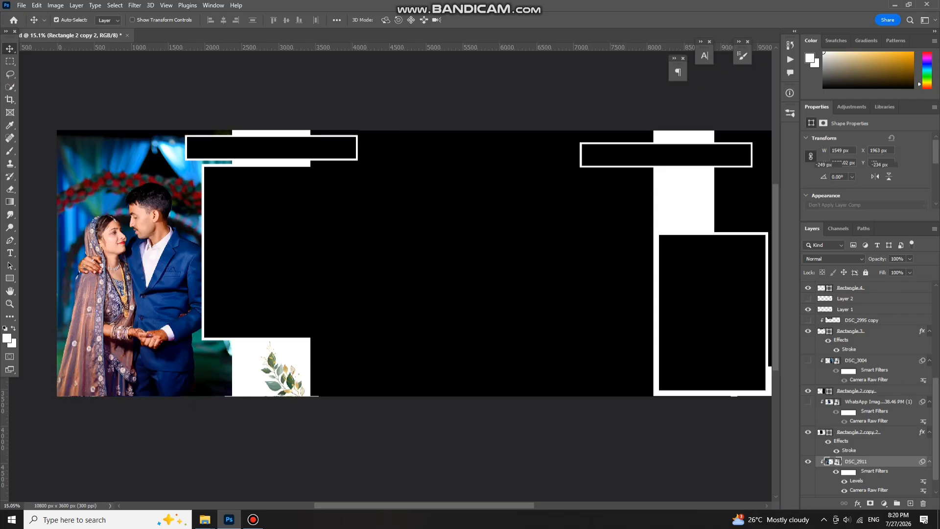
key(ctrl+z)
key(ctrl+z)
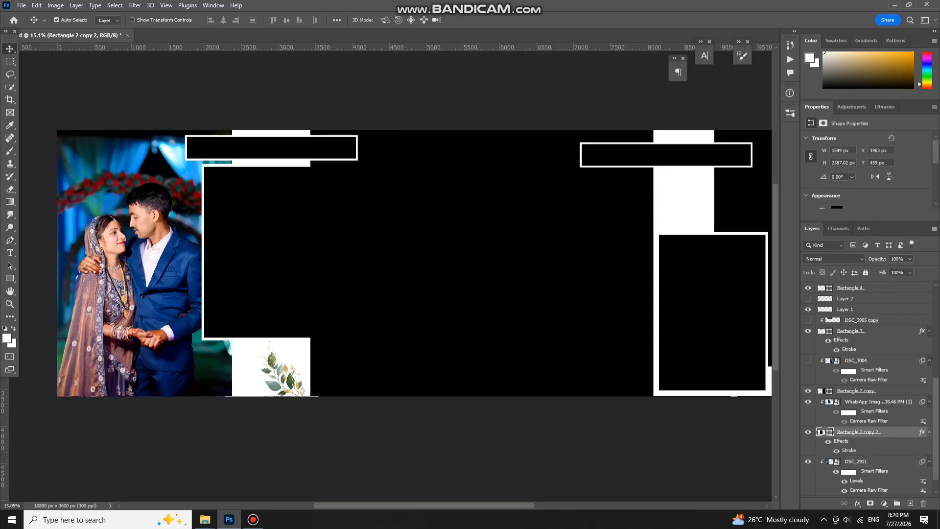
Step: Make the WhatsApp portrait clipped to Rectangle 2 copy 2 visible and scale it proportionally to 45.67%
drag(260, 249, 263, 238)
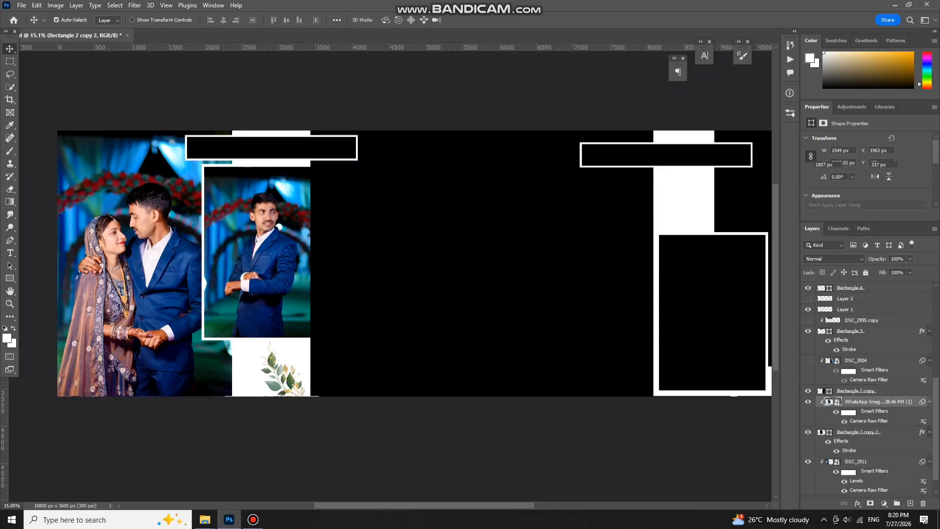
scroll(264, 236, down, 2)
key(ctrl+t)
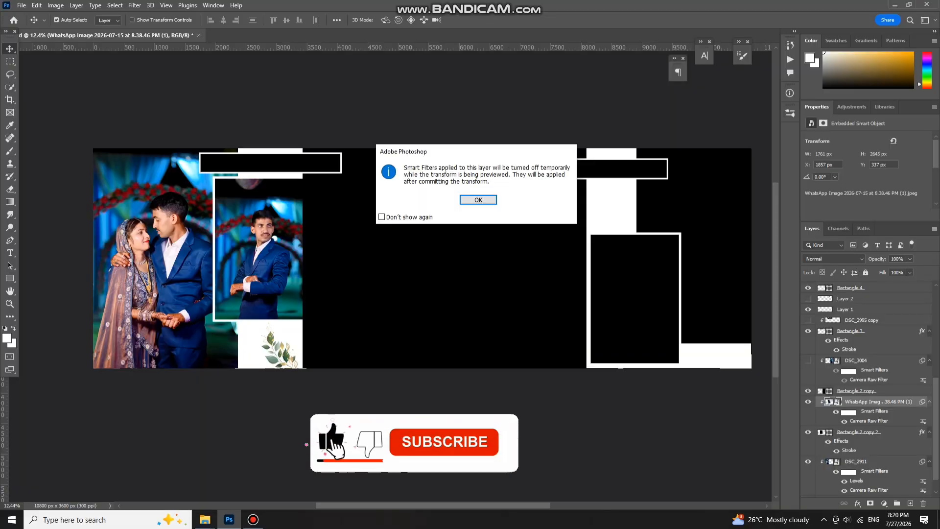
key(Return)
scroll(245, 197, up, 4)
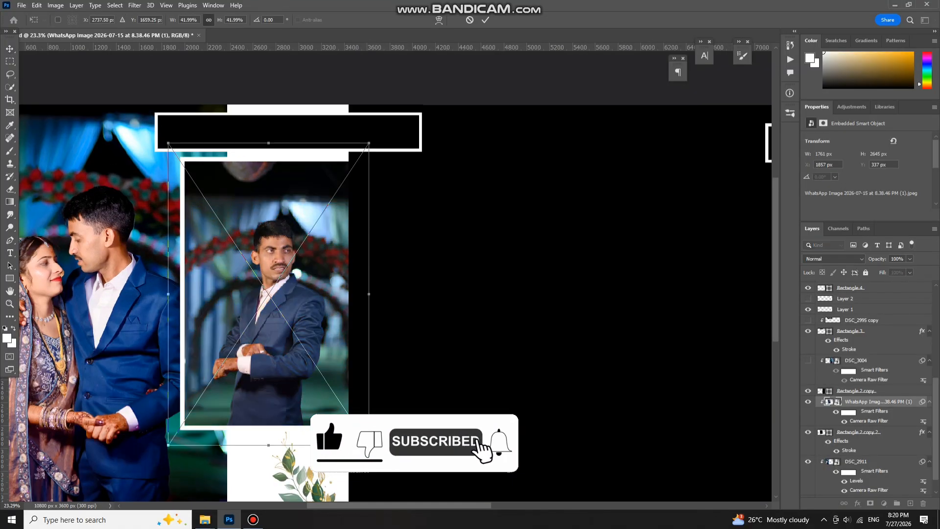
drag(268, 143, 268, 116)
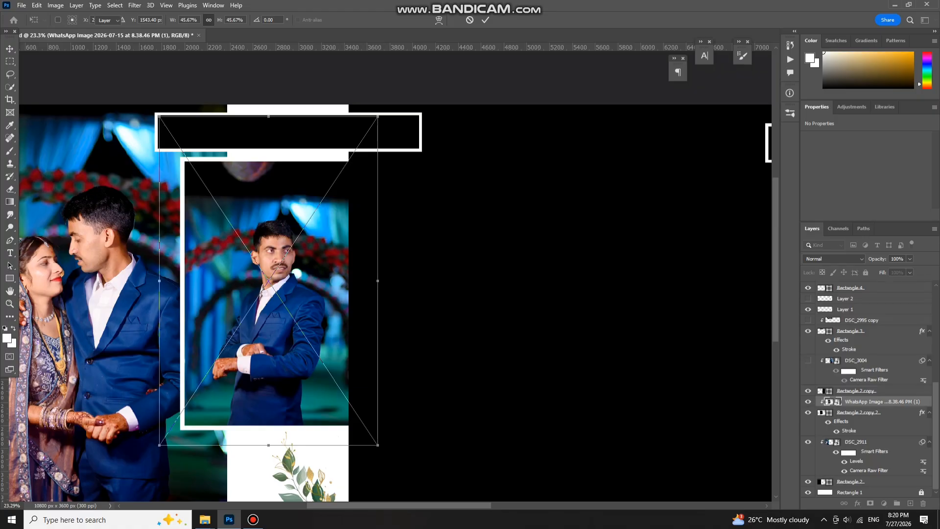
key(Return)
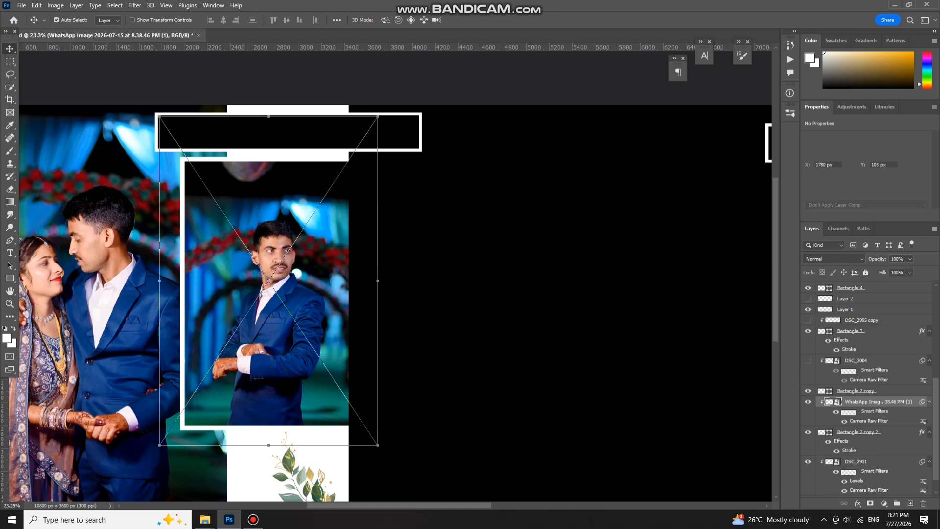
Step: Make the DSC_3004 photo clipped to Rectangle 2 copy visible and shift it slightly down within its frame
scroll(267, 260, down, 4)
scroll(312, 258, right, 5)
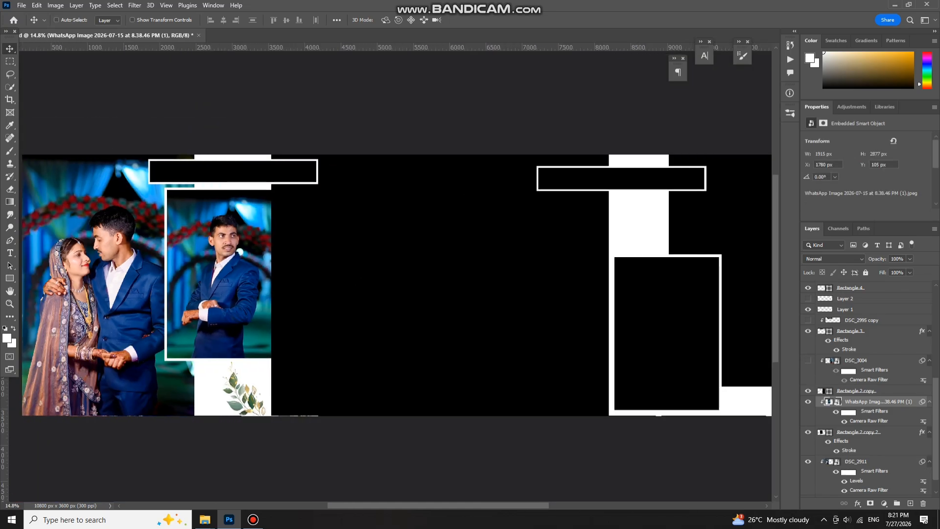
scroll(312, 258, up, 3)
scroll(312, 258, down, 1)
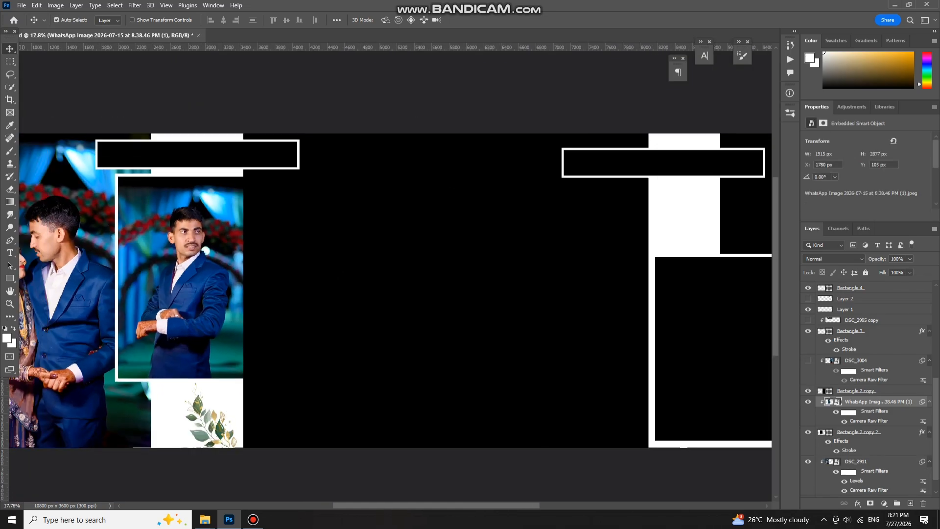
click(819, 390)
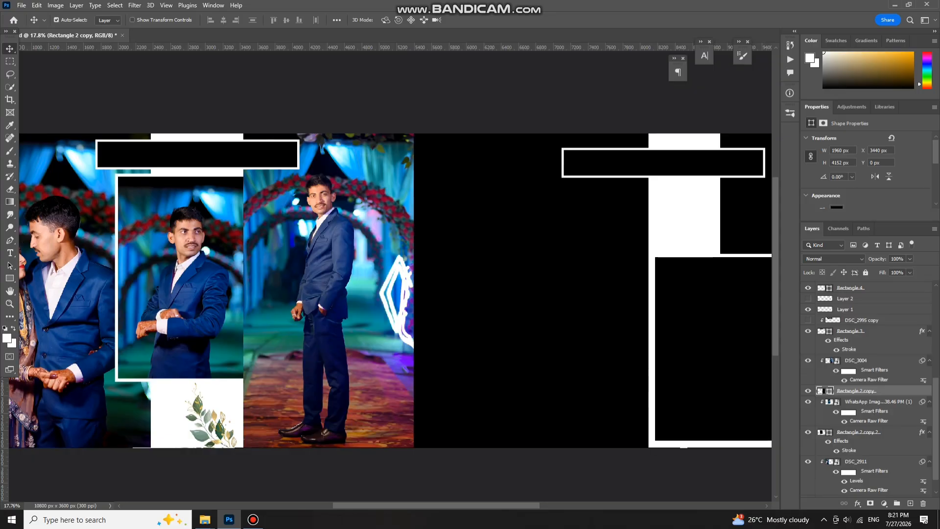
mouse_move(343, 258)
mouse_down()
mouse_move(352, 258)
mouse_move(343, 259)
mouse_up()
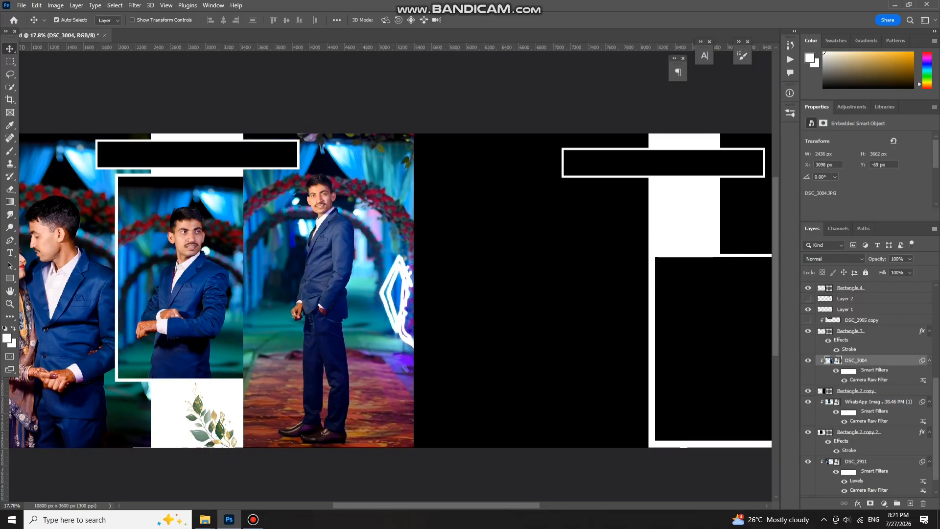
scroll(352, 220, up, 1)
drag(352, 226, 343, 257)
scroll(342, 257, down, 3)
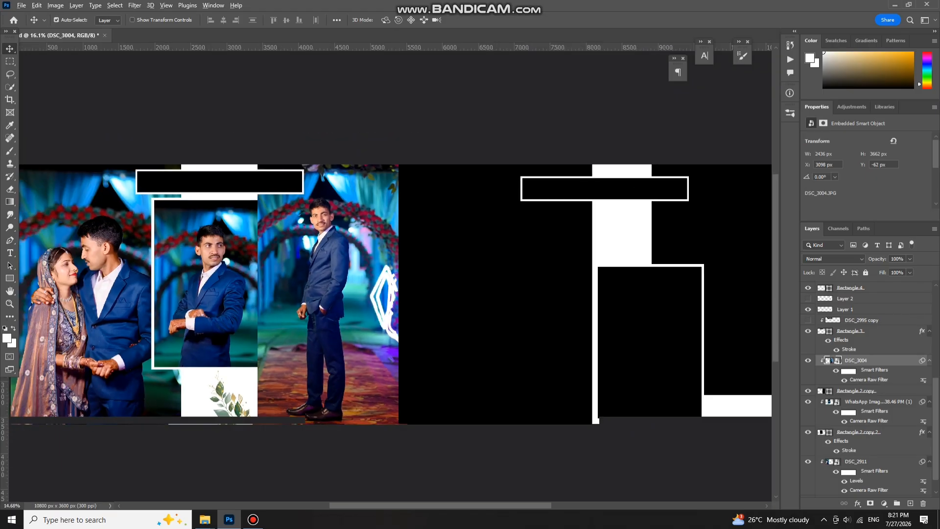
Step: Make the DSC_2917 couple photo clipped to Rectangle 4 visible, try moving it, and undo the moves
scroll(490, 304, right, 3)
scroll(490, 303, up, 4)
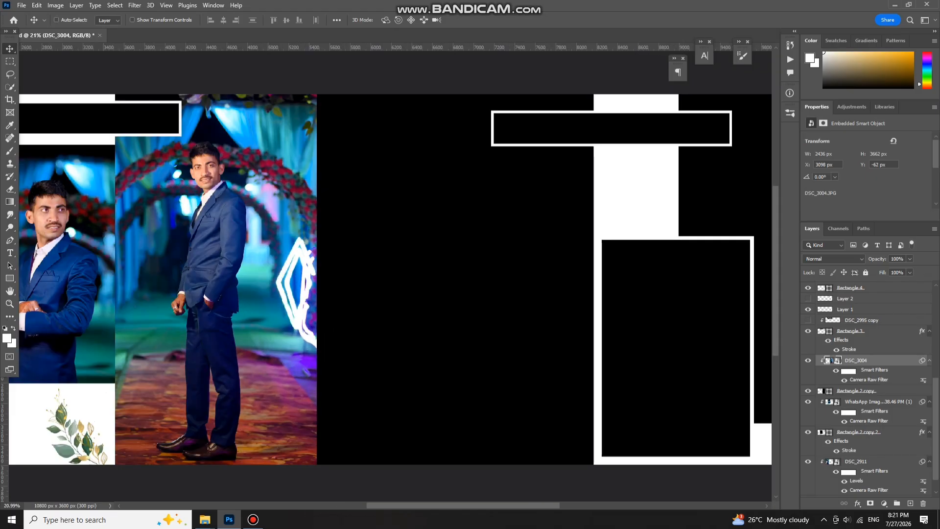
scroll(416, 293, right, 3)
ctrl+click(416, 293)
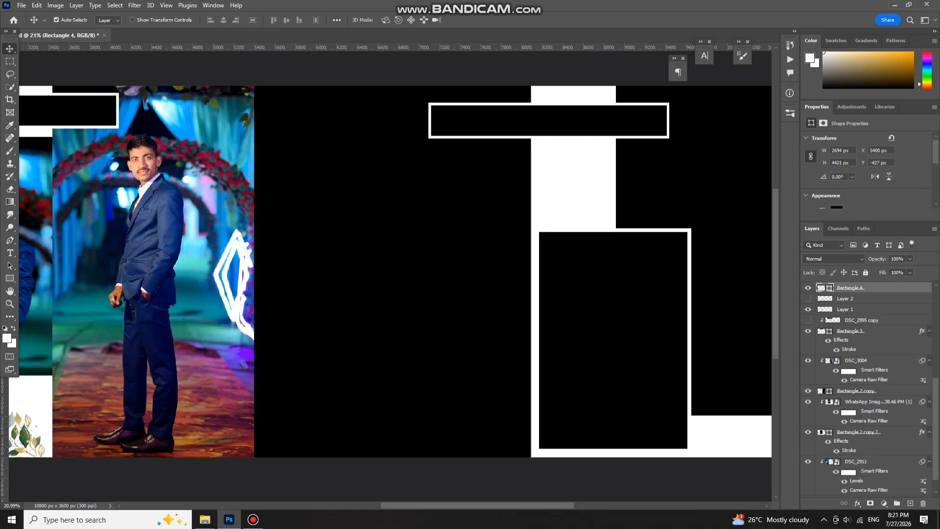
scroll(866, 387, up, 3)
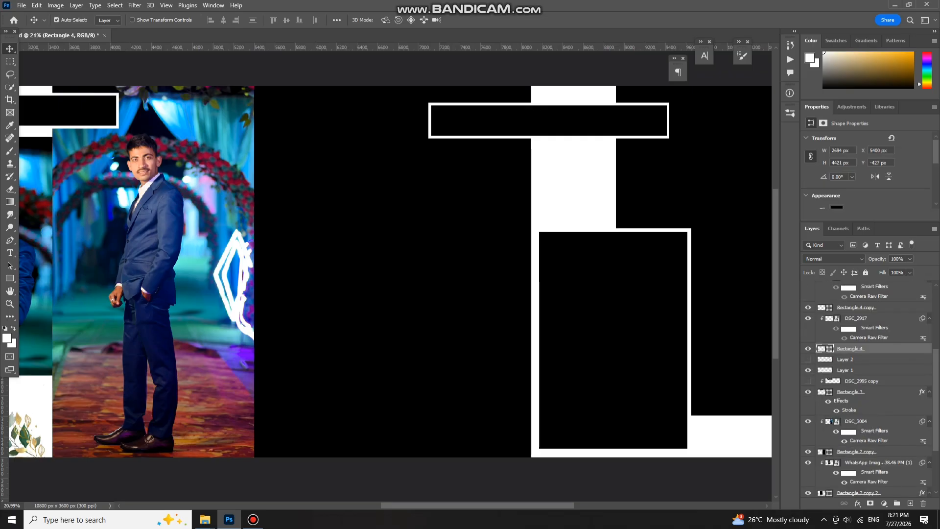
drag(306, 246, 416, 246)
key(ctrl+z)
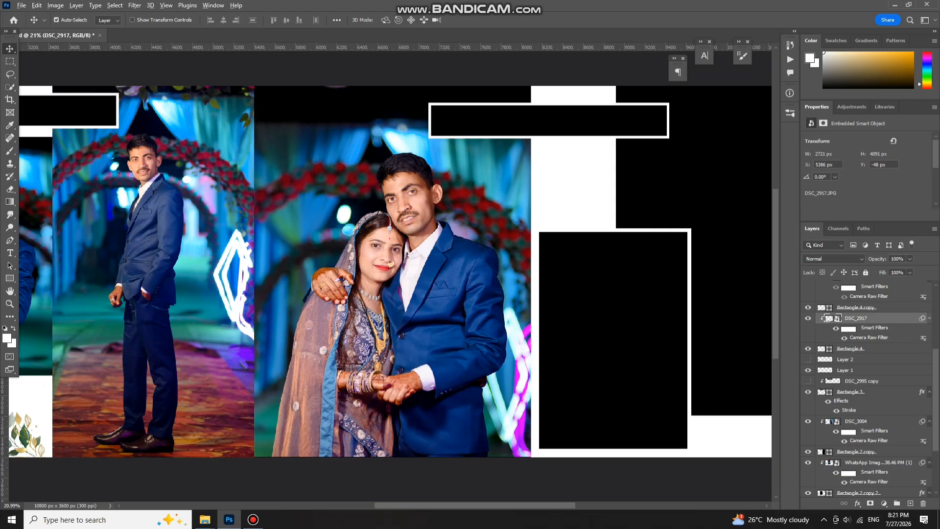
scroll(407, 236, down, 1)
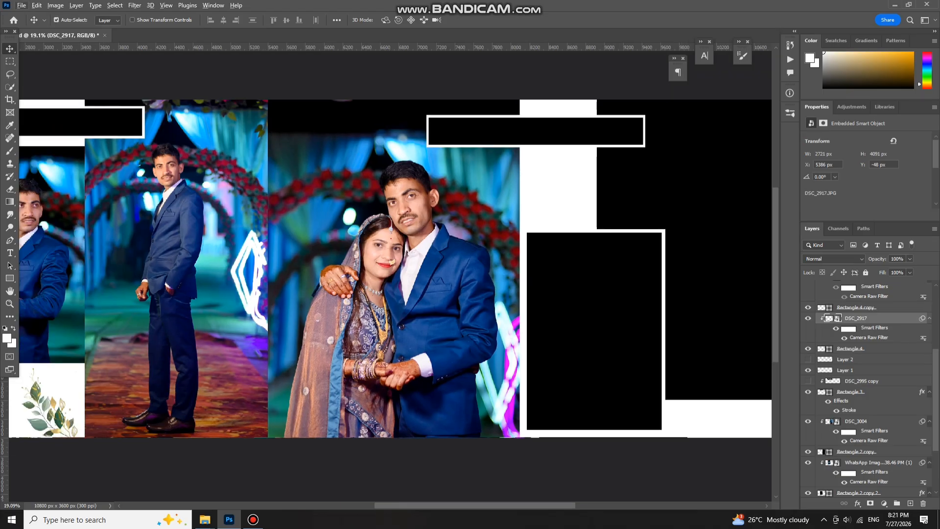
drag(422, 240, 455, 233)
scroll(426, 281, down, 1)
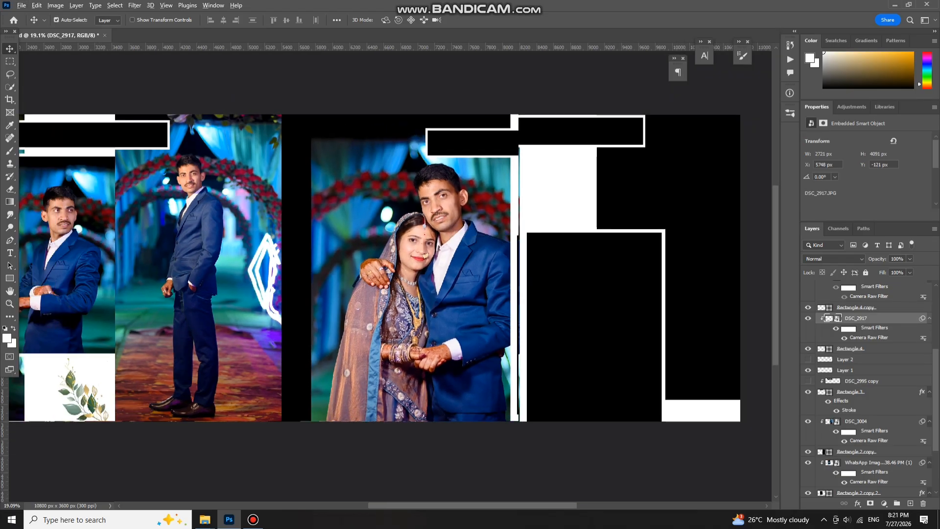
key(ctrl+z)
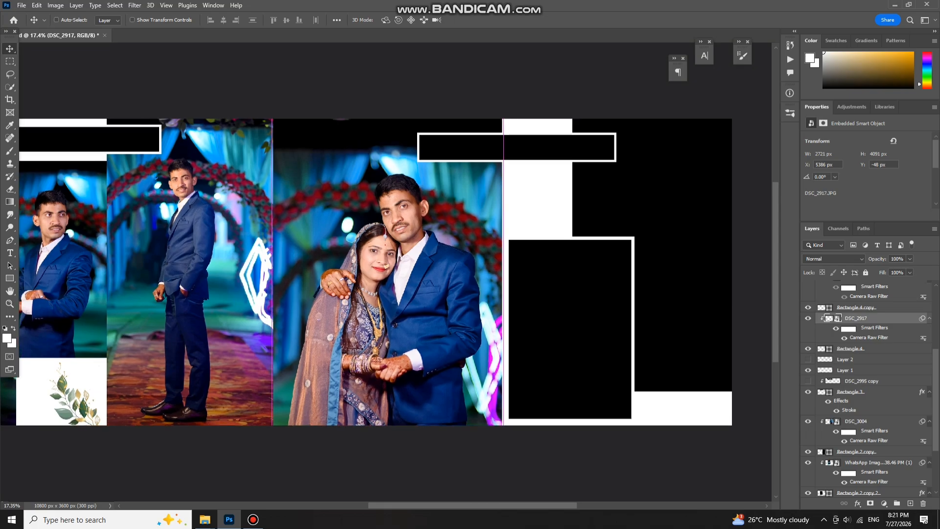
Step: Move the DSC_2917 couple photo up within its Rectangle 4 frame to Y -169 px
key(ctrl+r)
key(ctrl+t)
key(Return)
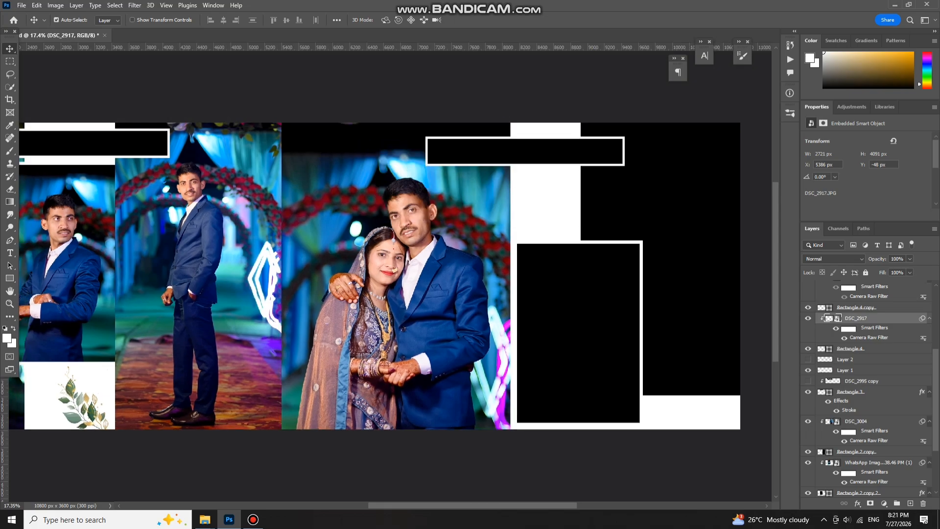
scroll(479, 182, down, 2)
scroll(479, 181, down, 1)
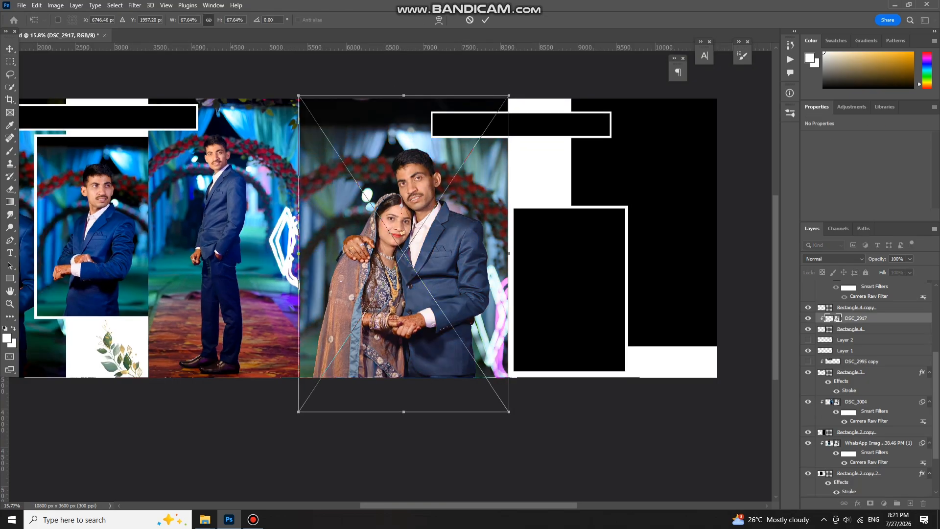
key(alt+space)
key(Escape)
key(Up)
key(Up)
key(Up)
key(Up)
key(Up)
key(Up)
key(Up)
key(Up)
key(Up)
key(Up)
key(Up)
key(Up)
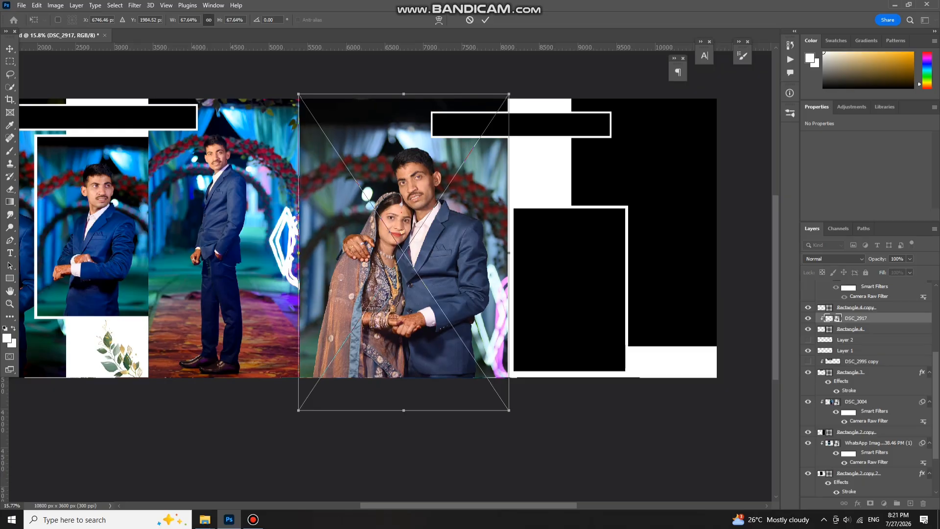
key(Up)
key(Up)
key(Up)
key(Up)
key(Up)
key(Up)
key(Up)
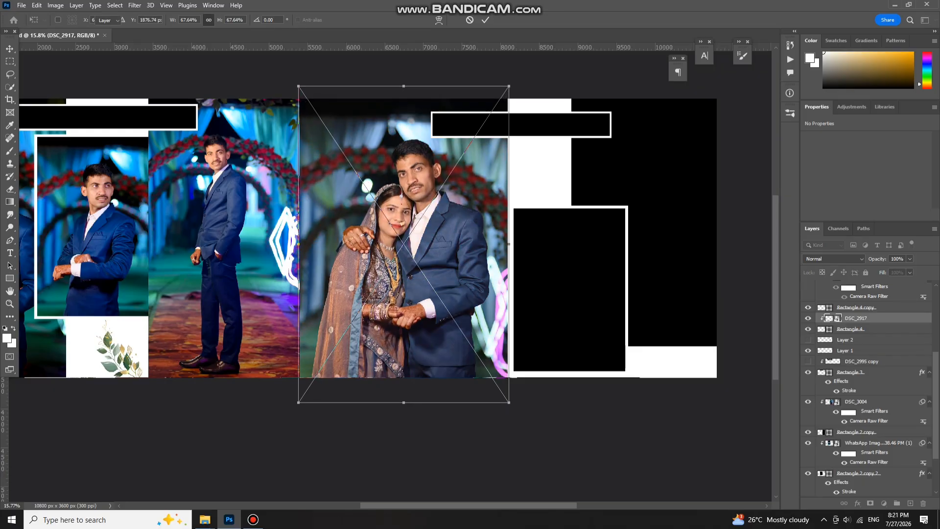
key(Return)
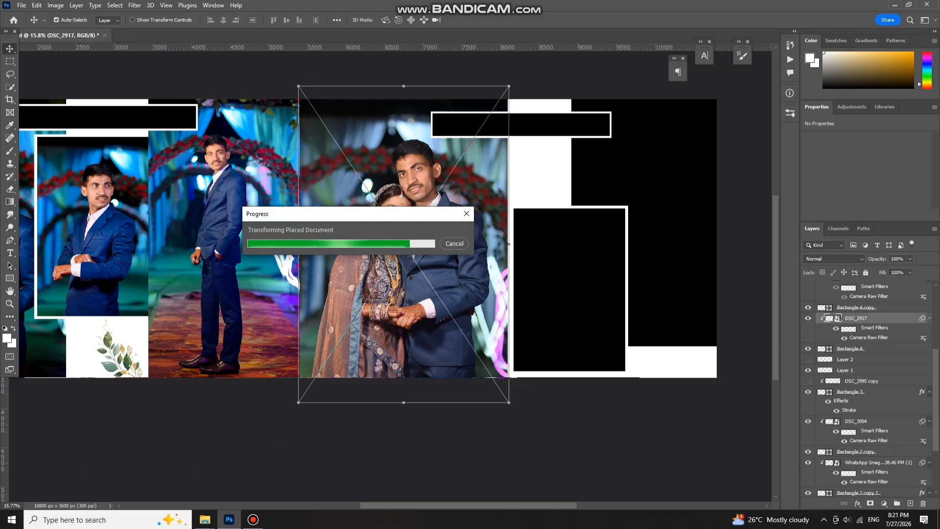
key(ctrl+r)
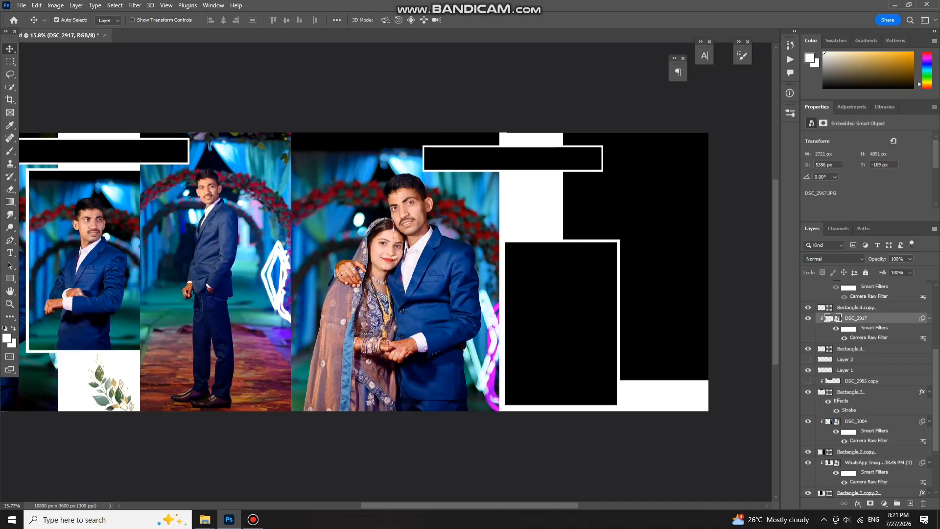
Step: Make the DSC_2965 bride portrait clipped to the white-bordered Rectangle 4 copy 2 frame visible
scroll(471, 252, up, 1)
scroll(462, 253, up, 3)
scroll(462, 253, down, 1)
click(605, 318)
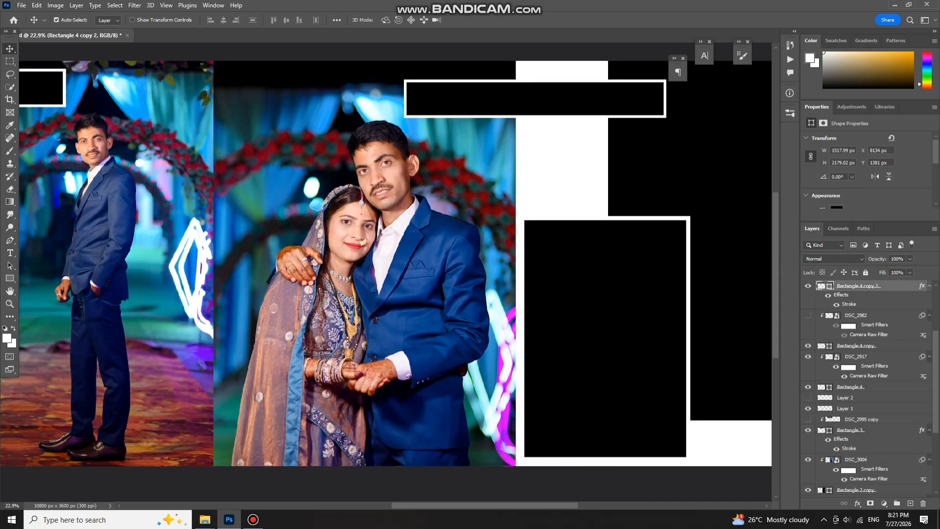
scroll(867, 386, up, 2)
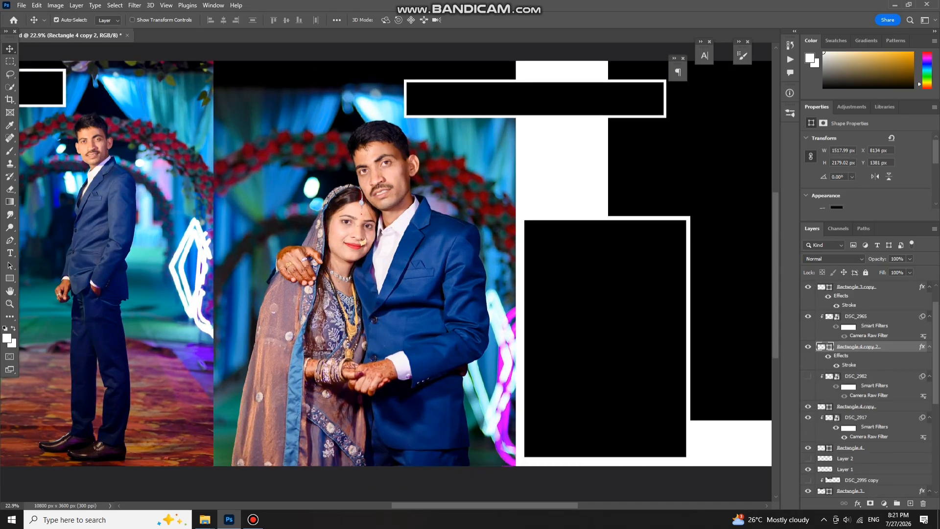
mouse_move(595, 290)
mouse_down()
mouse_move(636, 307)
mouse_move(600, 308)
mouse_move(618, 303)
mouse_move(606, 303)
mouse_up()
scroll(608, 302, down, 2)
scroll(606, 303, down, 3)
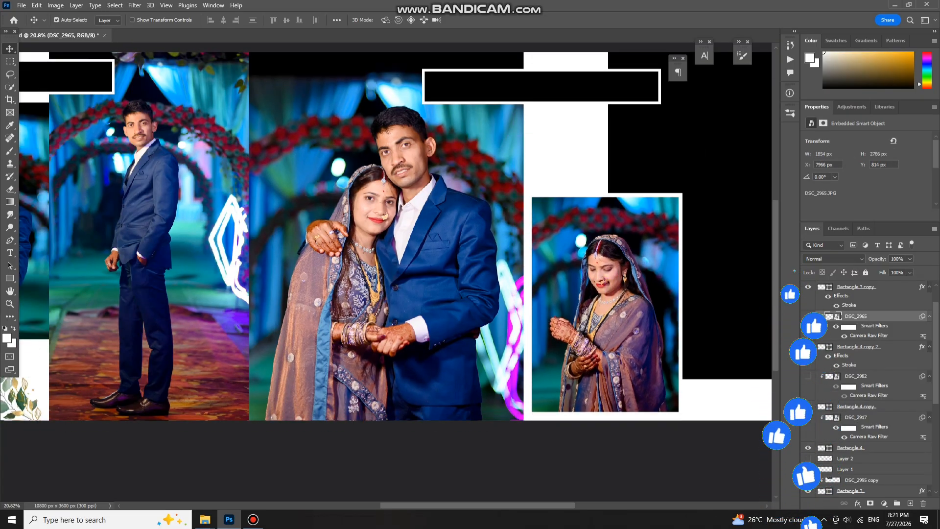
Step: Make the DSC_2982 full-length bride photo clipped to Rectangle 4 copy visible and adjust its position within the frame
scroll(606, 302, right, 7)
scroll(606, 303, up, 3)
click(412, 294)
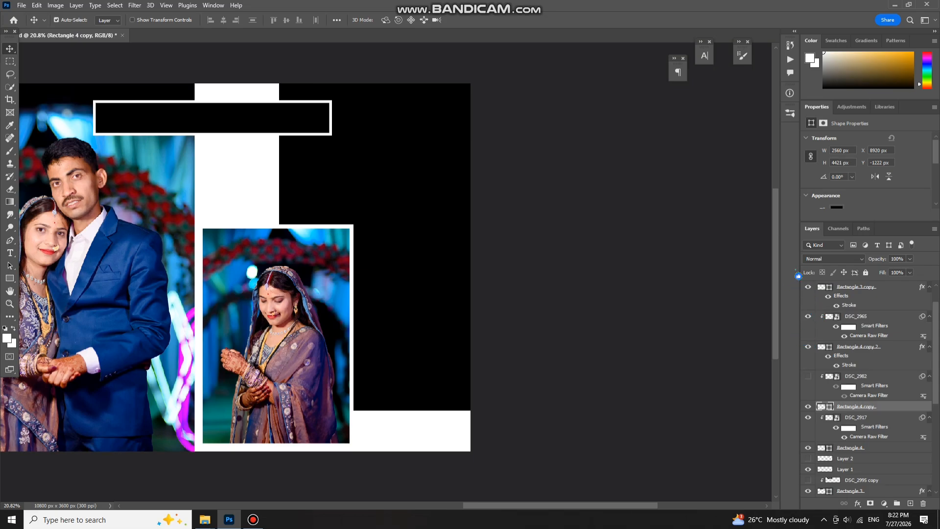
scroll(462, 243, down, 2)
drag(429, 192, 442, 215)
scroll(373, 179, up, 4)
scroll(442, 202, down, 3)
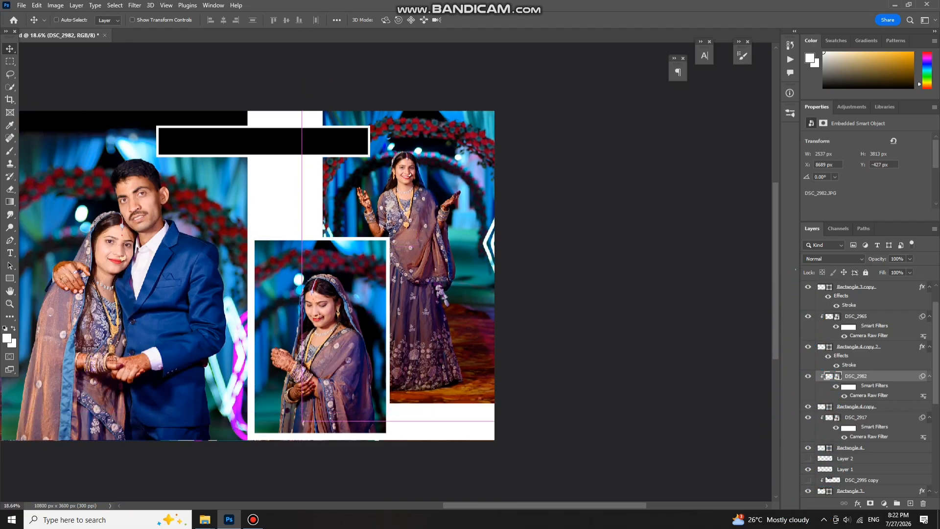
Step: Scale the DSC_2982 bride photo up proportionally to about 2739 × 4117 px, keeping its lower-left corner fixed
key(ctrl+t)
key(Return)
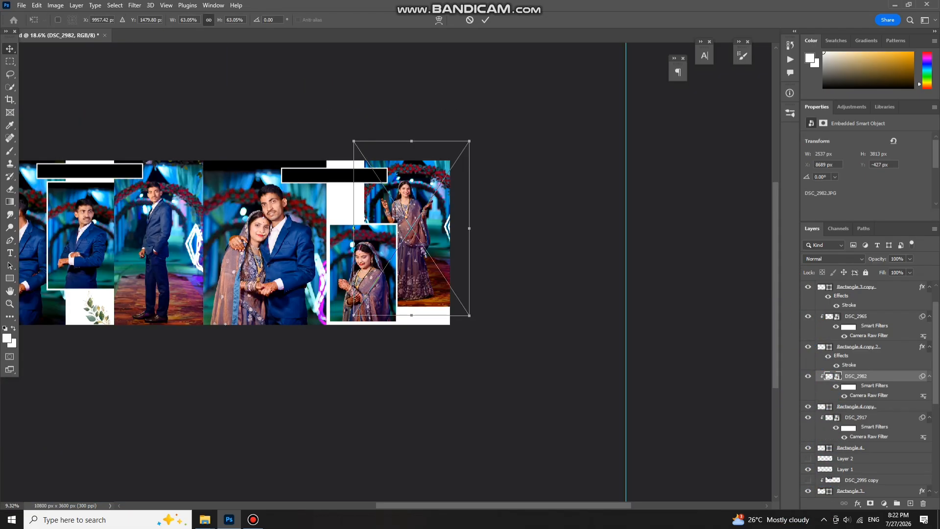
drag(469, 141, 478, 127)
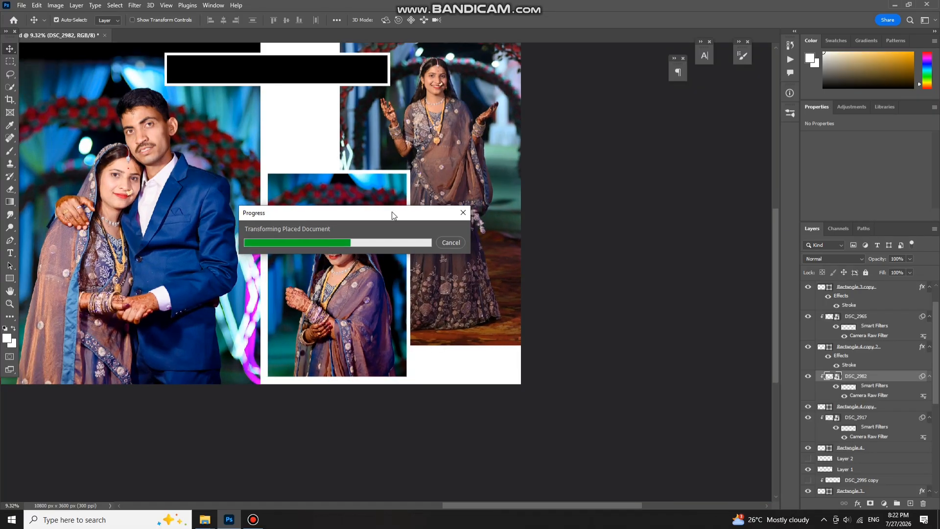
drag(392, 211, 351, 208)
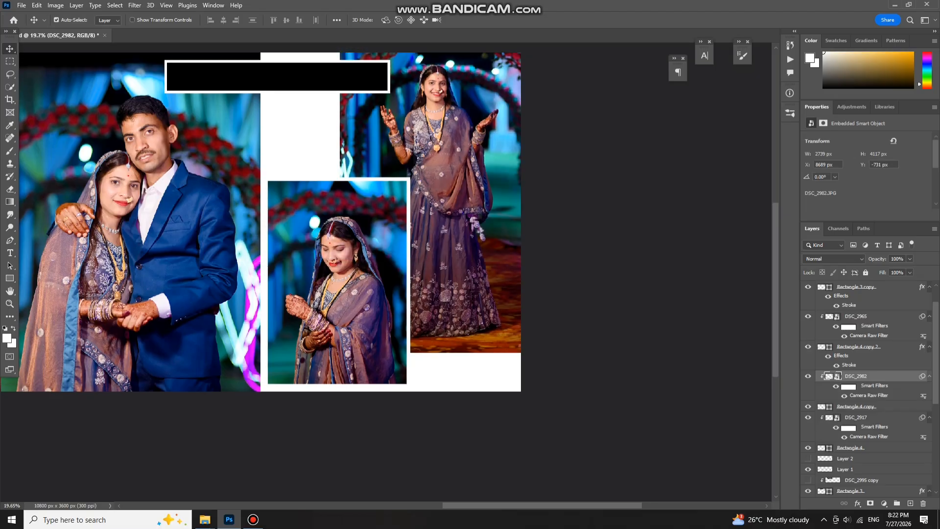
Step: Make the red decorative artwork on Layer 2 visible, try moving it, and undo the move
scroll(269, 245, up, 1)
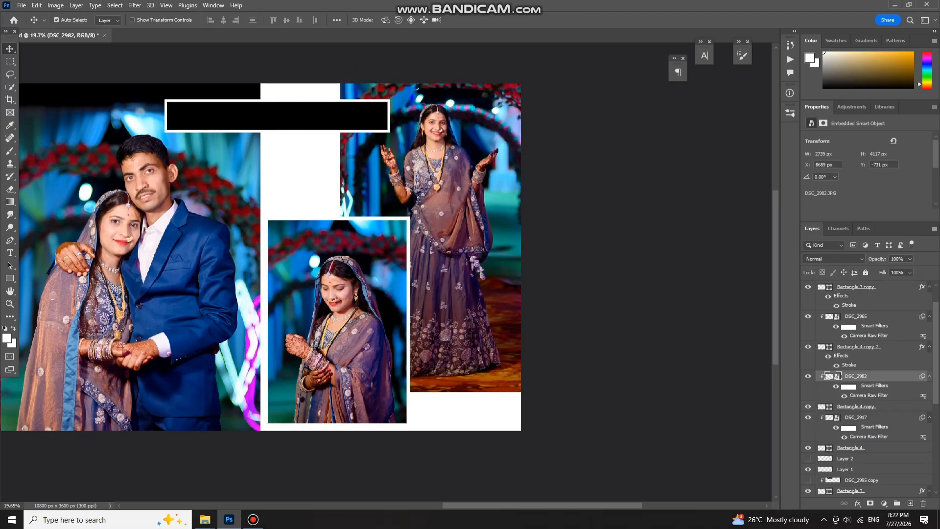
scroll(509, 196, down, 2)
scroll(510, 196, up, 2)
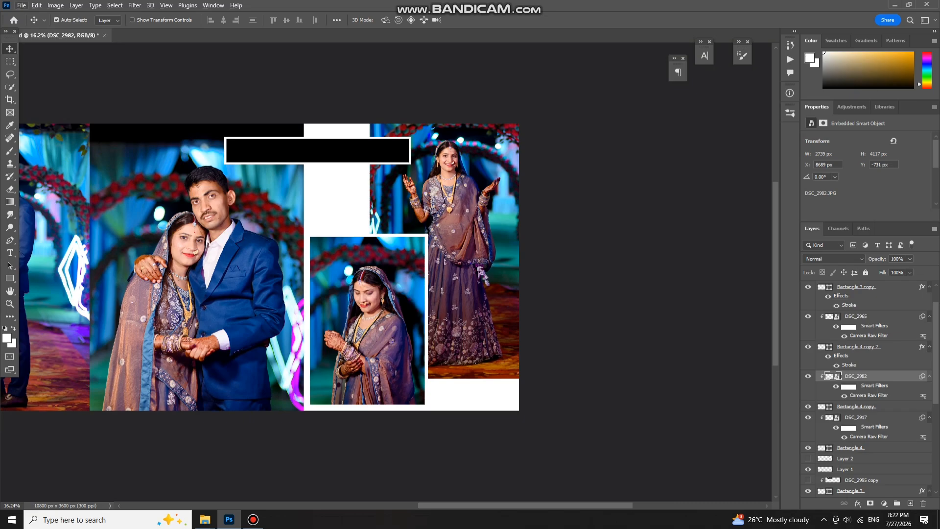
scroll(303, 267, left, 4)
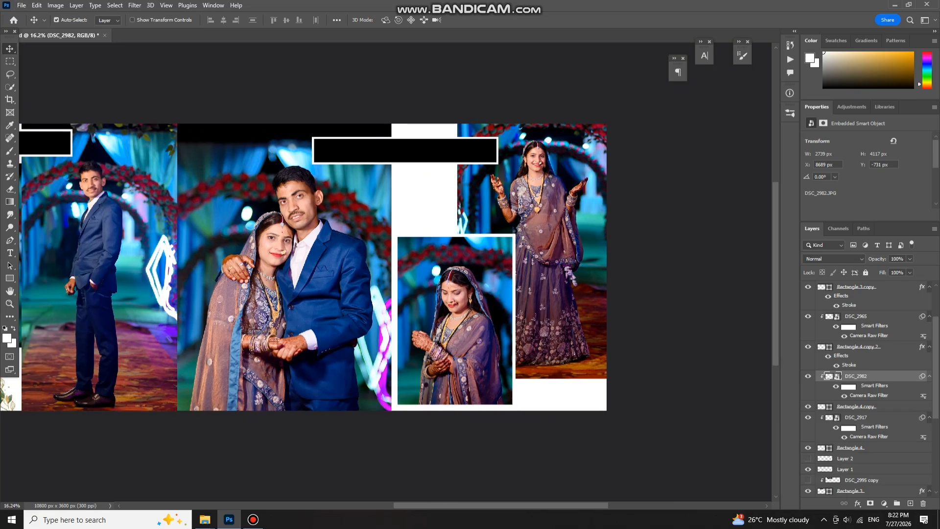
scroll(866, 389, down, 5)
scroll(866, 389, up, 3)
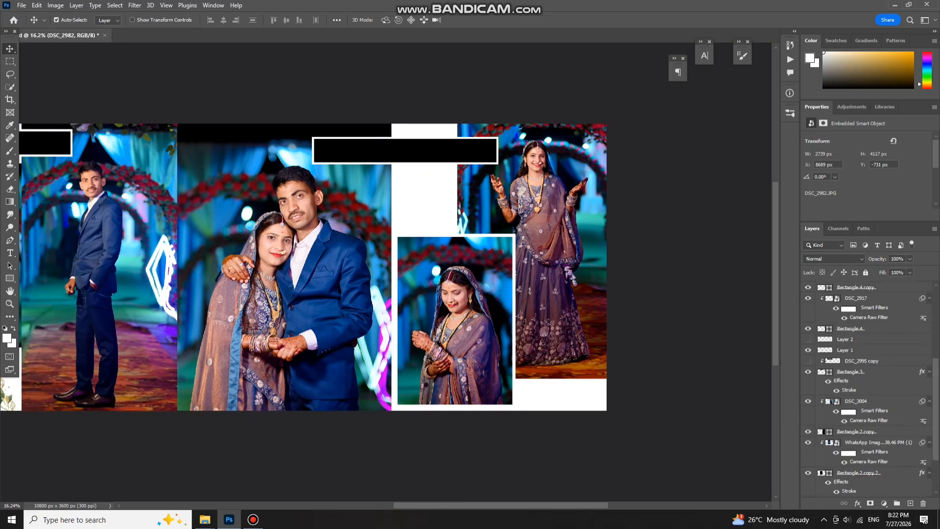
scroll(313, 272, up, 1)
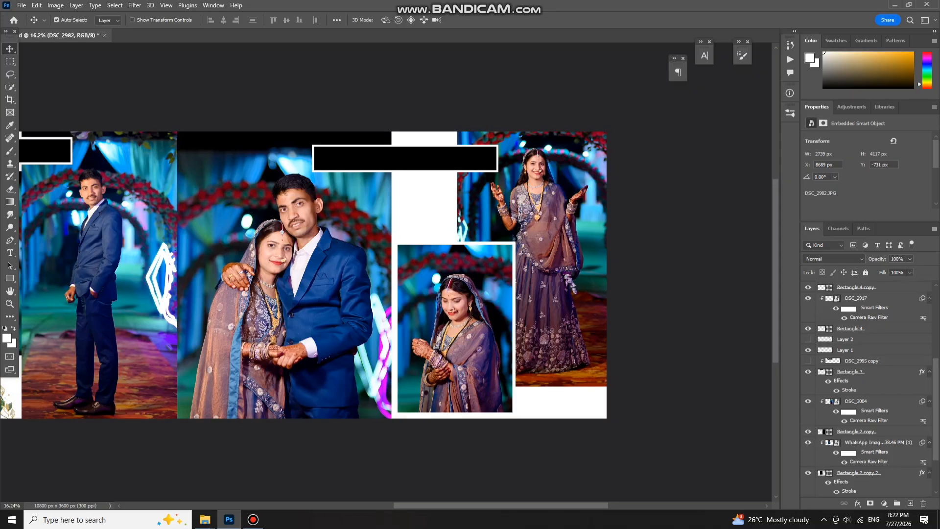
key(ctrl+z)
mouse_move(427, 186)
mouse_down()
mouse_move(420, 202)
mouse_move(429, 177)
mouse_move(443, 185)
mouse_move(429, 182)
mouse_up()
scroll(429, 177, up, 3)
key(ctrl+z)
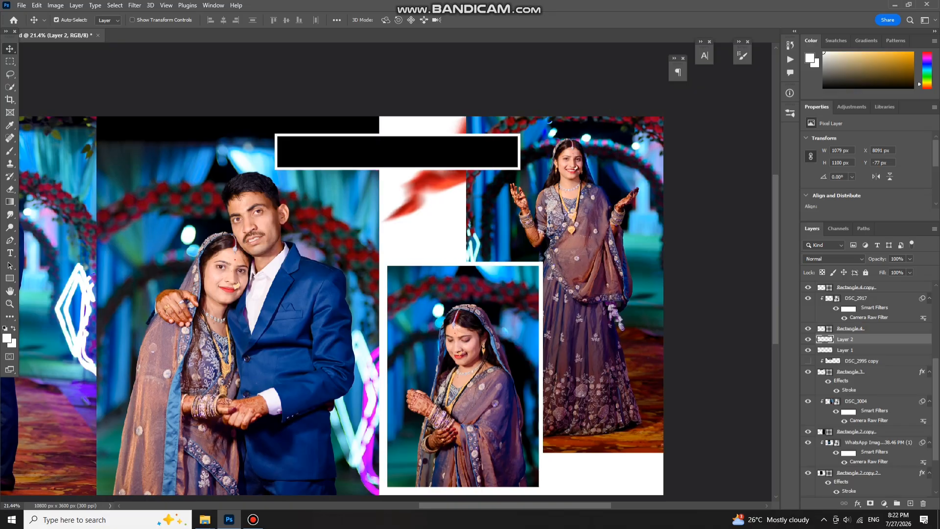
Step: Make the DSC_2942 photo clipped to the Rectangle 3 copy strip visible and shift it slightly up within its frame
click(397, 152)
scroll(867, 382, up, 1)
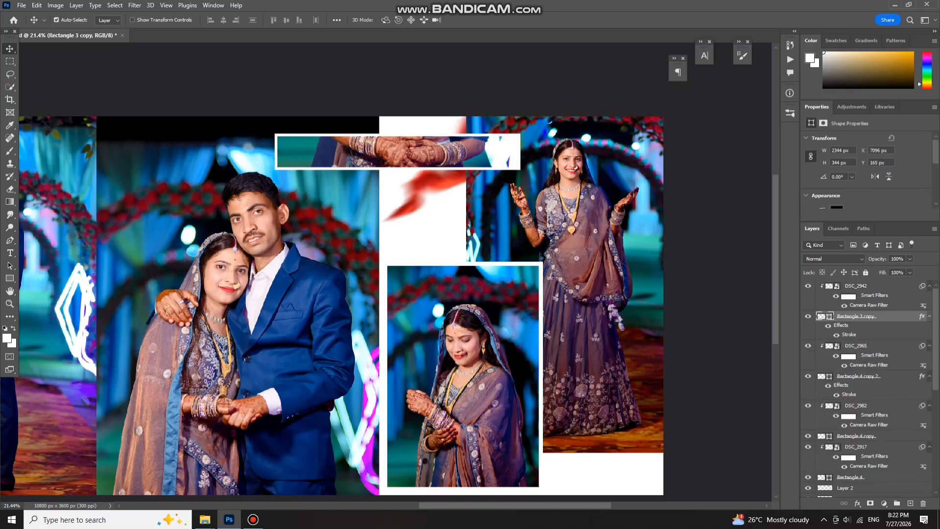
drag(420, 151, 420, 139)
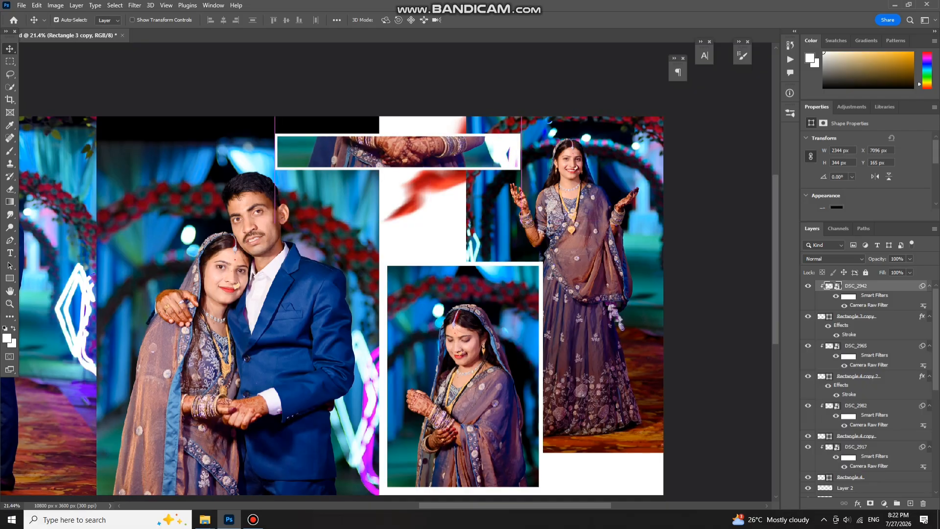
Step: Make the black-and-white DSC_2995 copy photo clipped to the Rectangle 3 strip visible and adjust its position within the frame
scroll(439, 163, down, 1)
scroll(430, 162, left, 5)
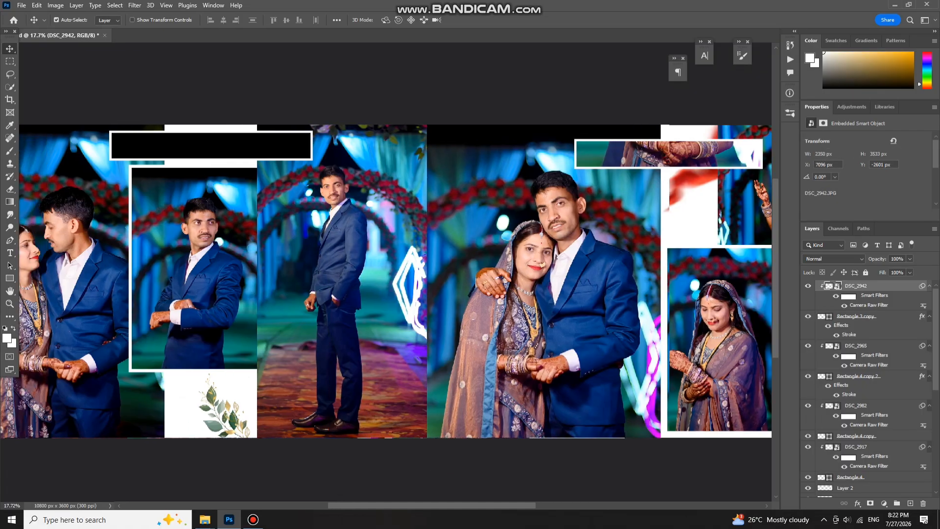
scroll(255, 145, up, 1)
click(264, 146)
scroll(264, 146, down, 1)
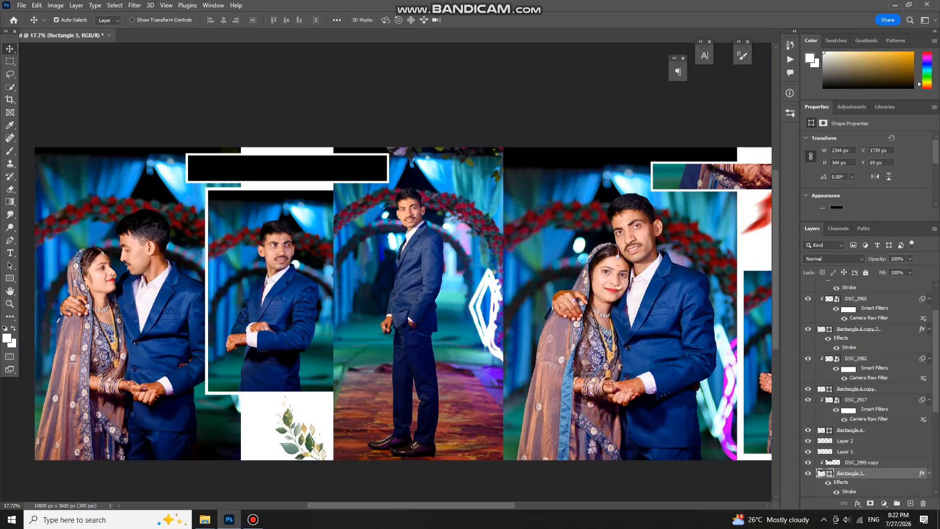
mouse_move(304, 164)
mouse_down()
mouse_move(331, 172)
mouse_move(303, 169)
mouse_up()
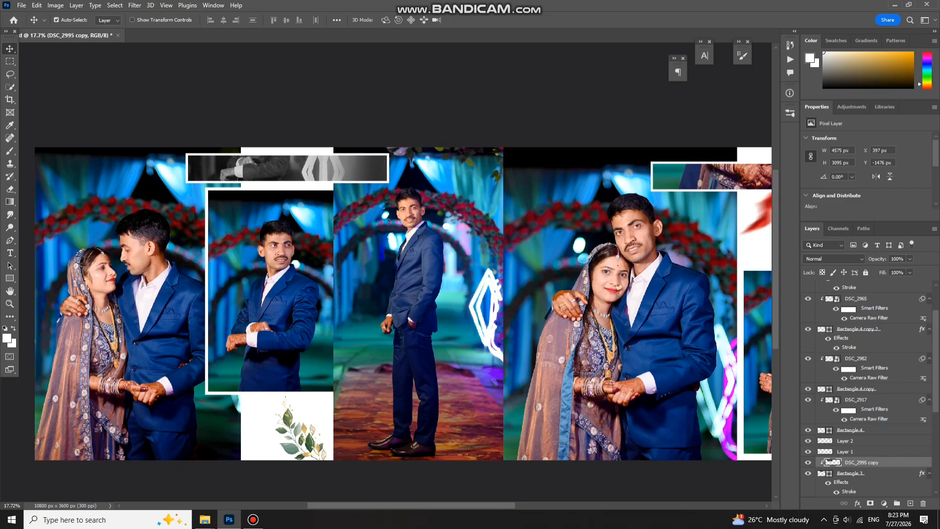
Step: Examine the complete album spread, checking the arrangement of the framed photos, photo strips and decorations
scroll(293, 238, down, 5)
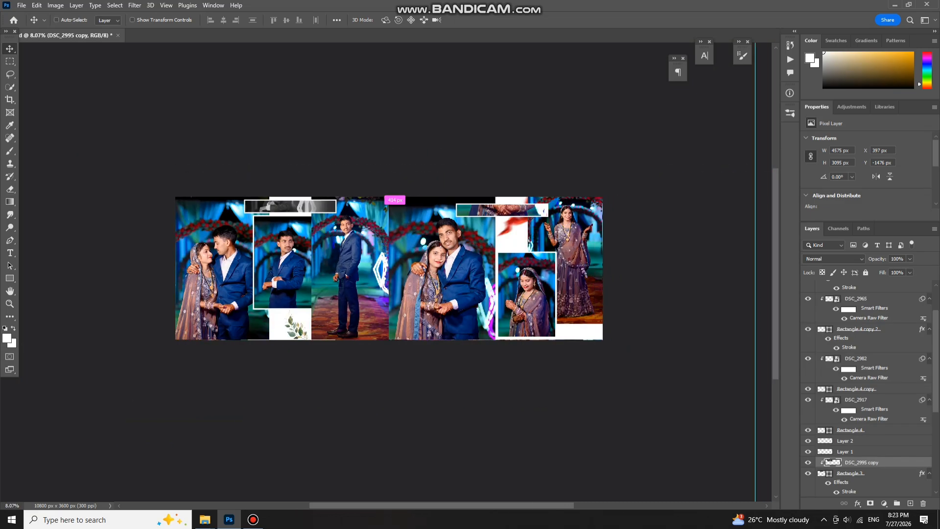
scroll(416, 255, up, 3)
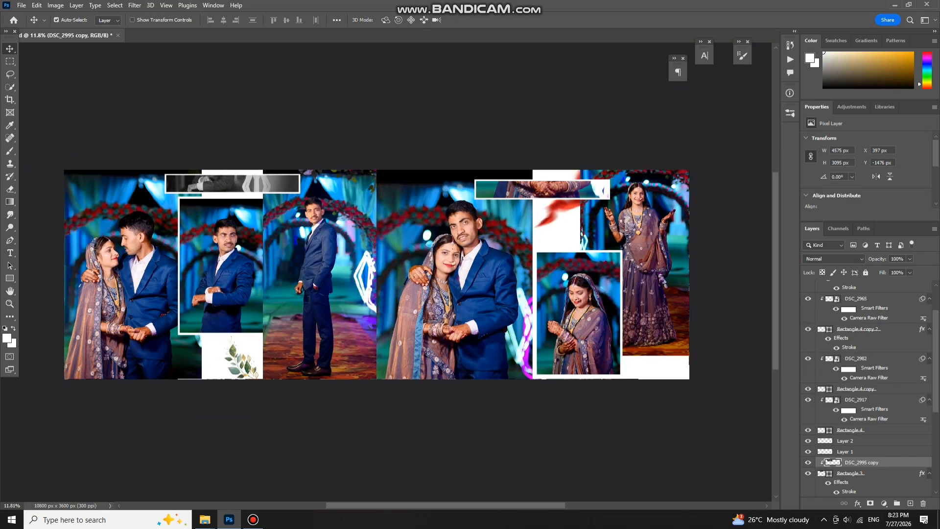
scroll(373, 275, up, 1)
scroll(362, 237, up, 2)
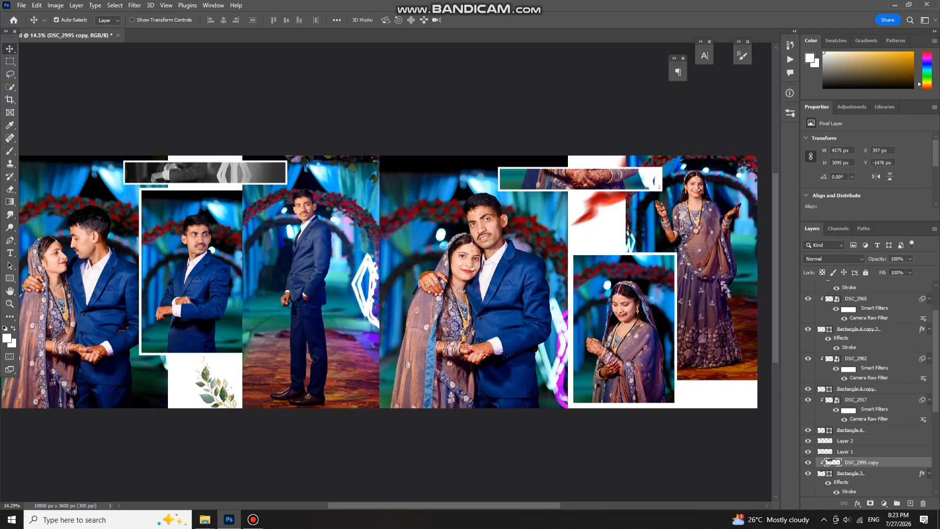
scroll(411, 237, down, 1)
scroll(410, 237, down, 4)
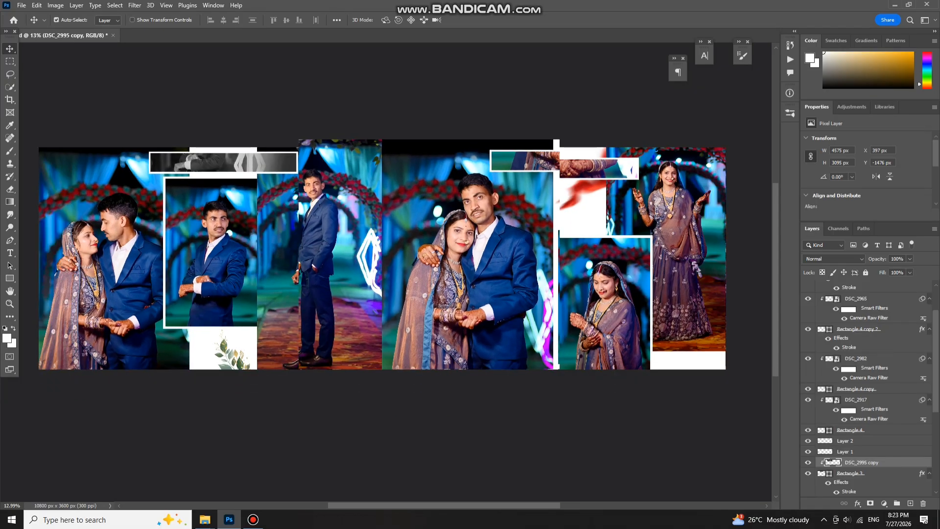
scroll(436, 196, down, 1)
scroll(435, 196, up, 2)
scroll(435, 196, down, 1)
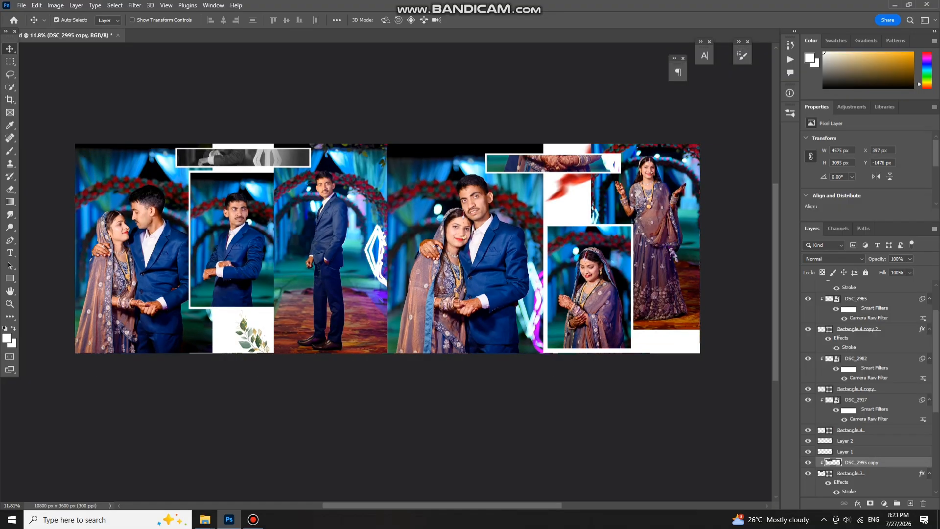
scroll(436, 195, up, 2)
scroll(442, 198, down, 1)
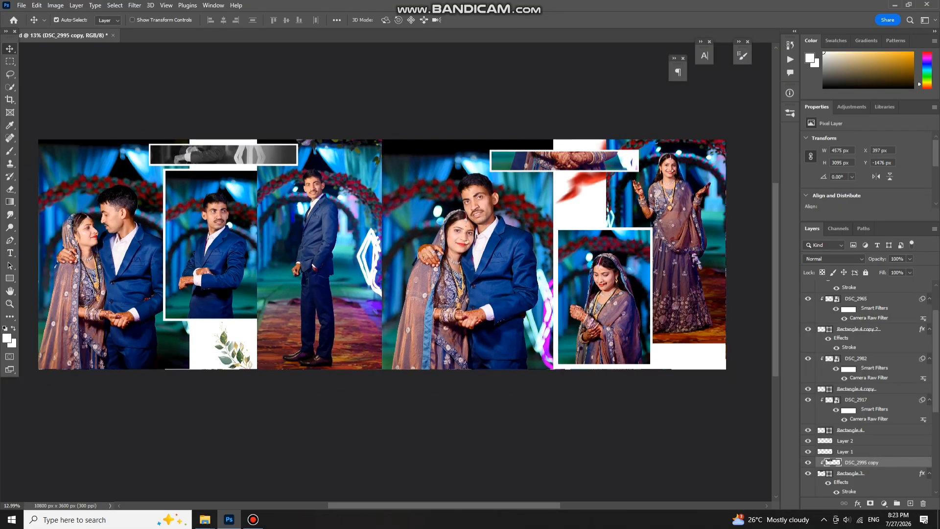
scroll(435, 254, down, 2)
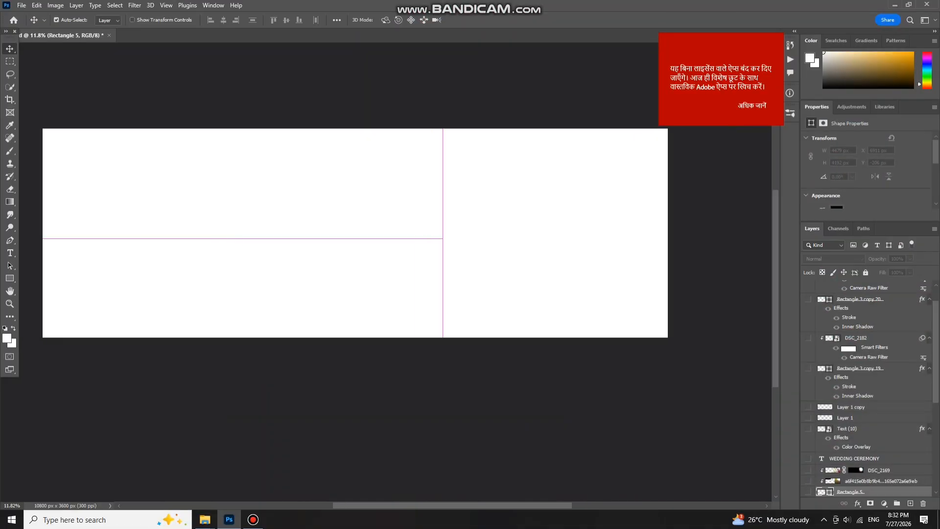
Step: Make the gray Rectangle 2 panel and the pale pink Rectangle 6 on the blank spread visible, trying a small move of each
scroll(131, 211, up, 1)
scroll(363, 235, left, 3)
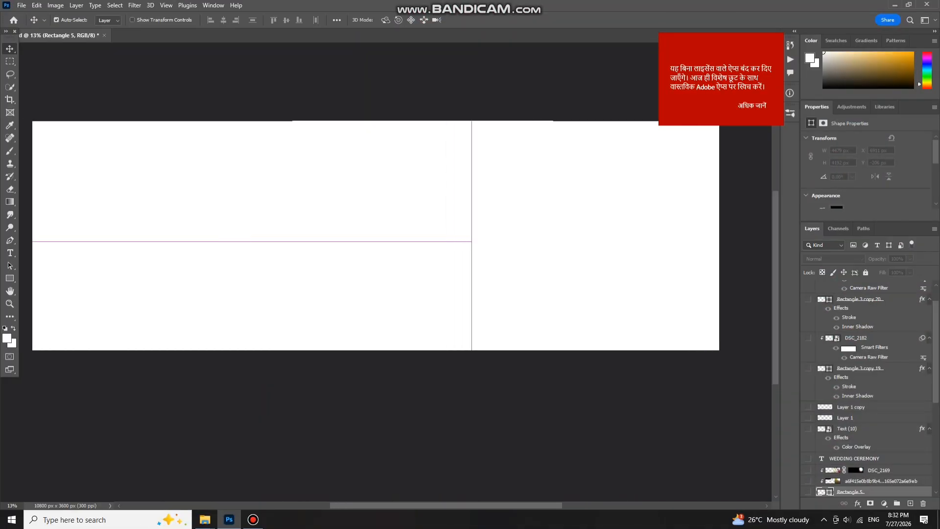
scroll(363, 235, up, 3)
scroll(363, 235, left, 1)
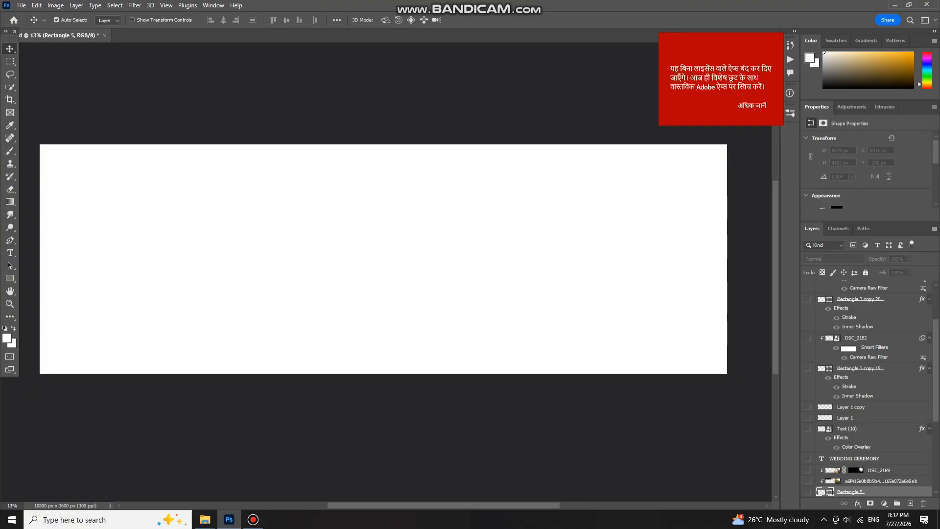
scroll(866, 387, down, 6)
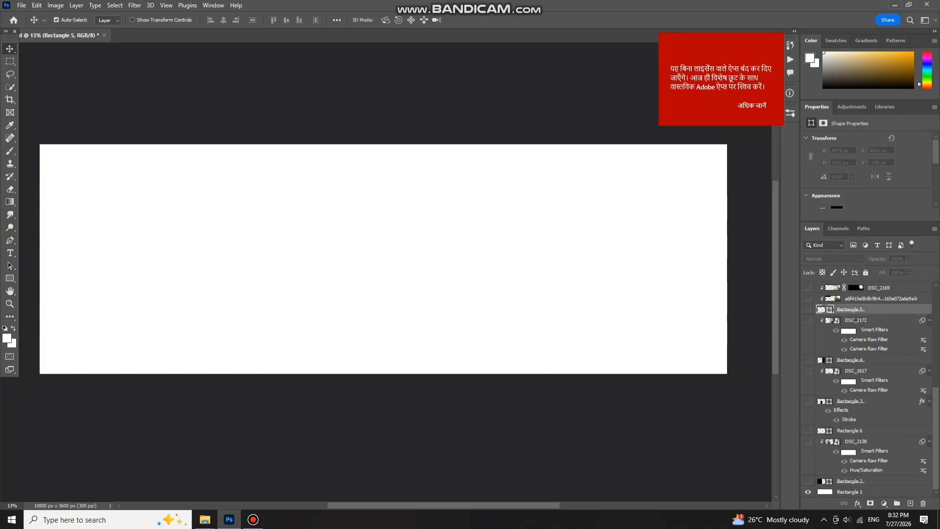
drag(139, 227, 181, 237)
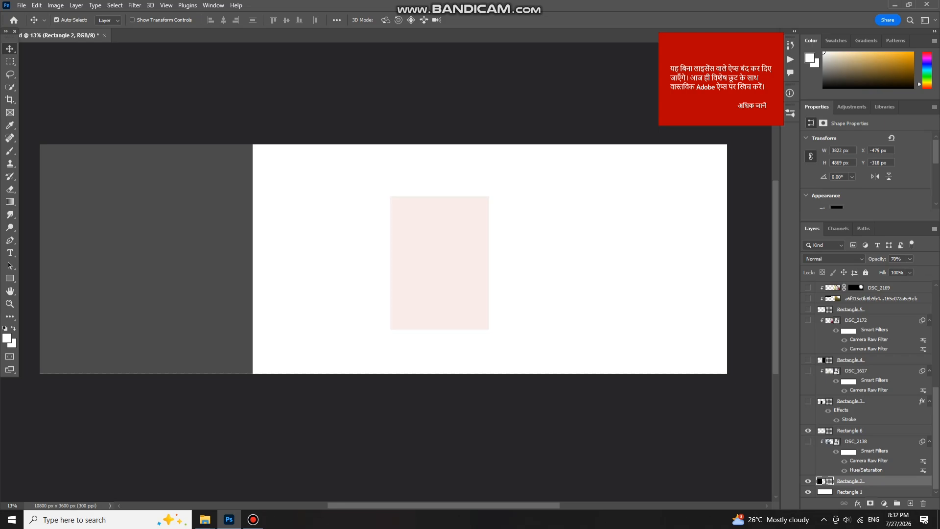
drag(461, 257, 472, 244)
key(ctrl+z)
Step: Make the stroked Rectangle 3 frame overlapping the gray panel visible, try moving it, and undo the move
click(808, 400)
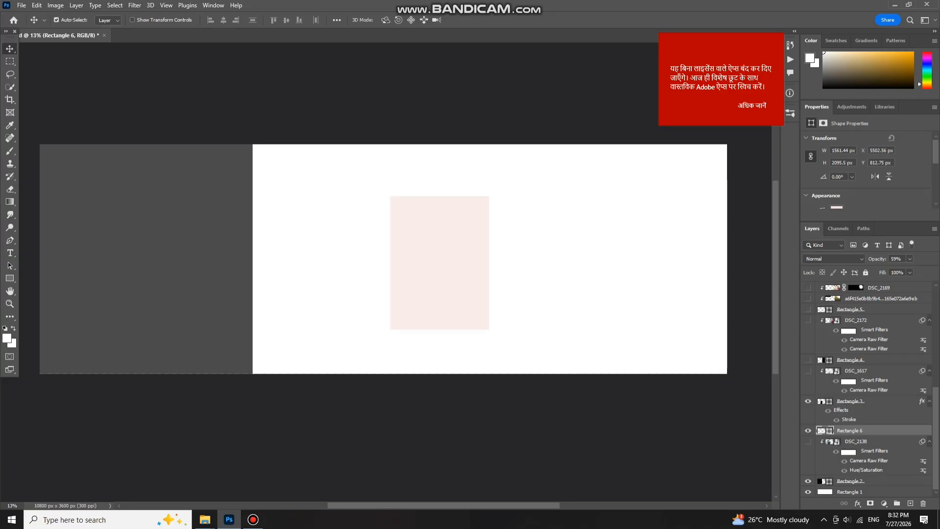
mouse_move(213, 306)
mouse_down()
mouse_move(209, 239)
mouse_move(229, 289)
mouse_move(186, 311)
mouse_move(236, 305)
mouse_move(229, 299)
mouse_up()
key(ctrl+z)
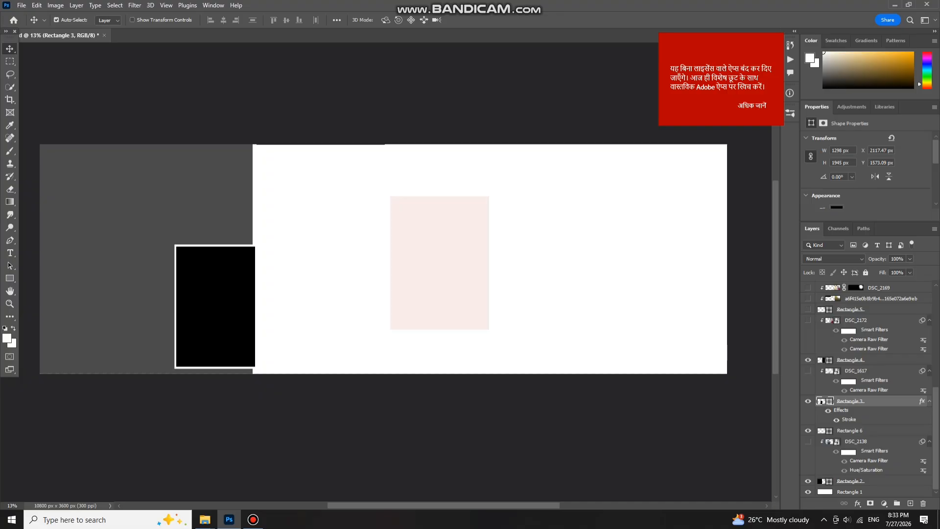
Step: Make the tall black Rectangle 4 panel beside the gray panel visible, try moving it, and undo the move
mouse_move(332, 242)
mouse_down()
mouse_move(390, 257)
mouse_move(345, 245)
mouse_up()
key(ctrl+z)
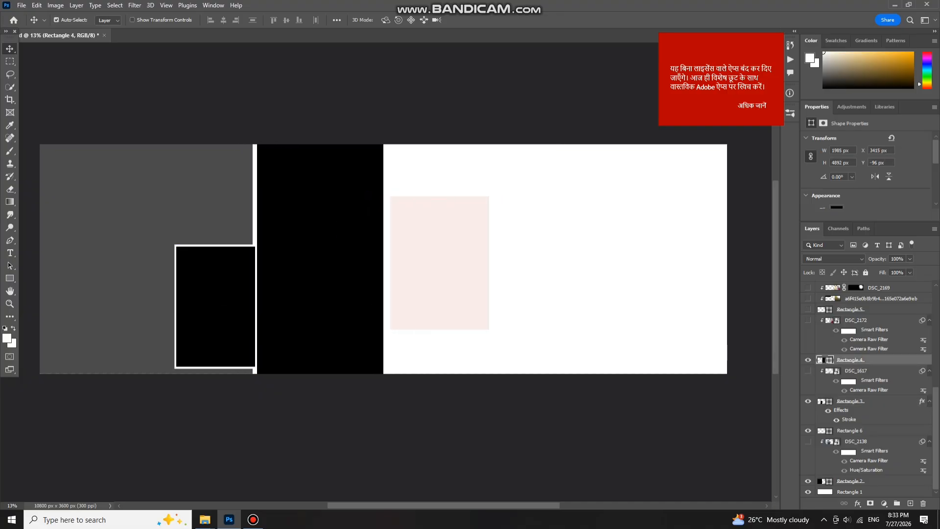
scroll(319, 235, down, 1)
scroll(321, 225, down, 3)
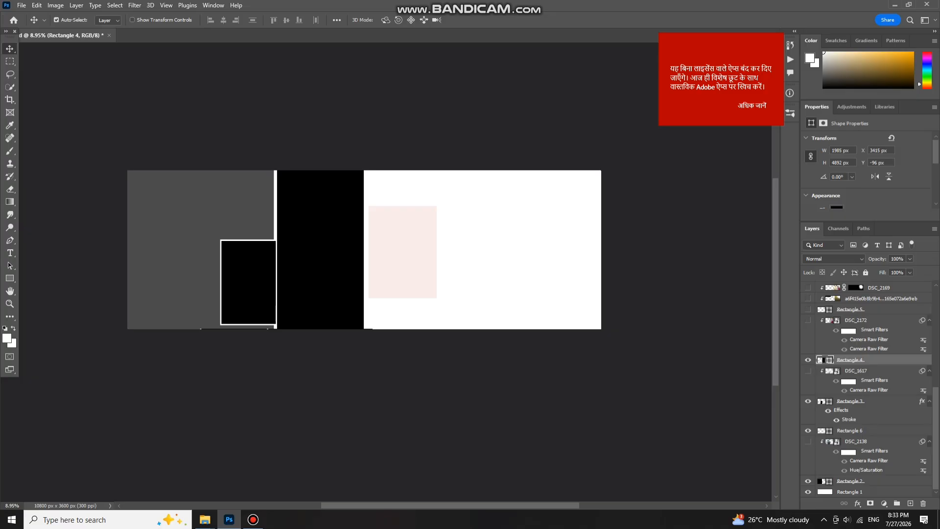
drag(326, 213, 324, 214)
key(ctrl+z)
scroll(336, 255, up, 1)
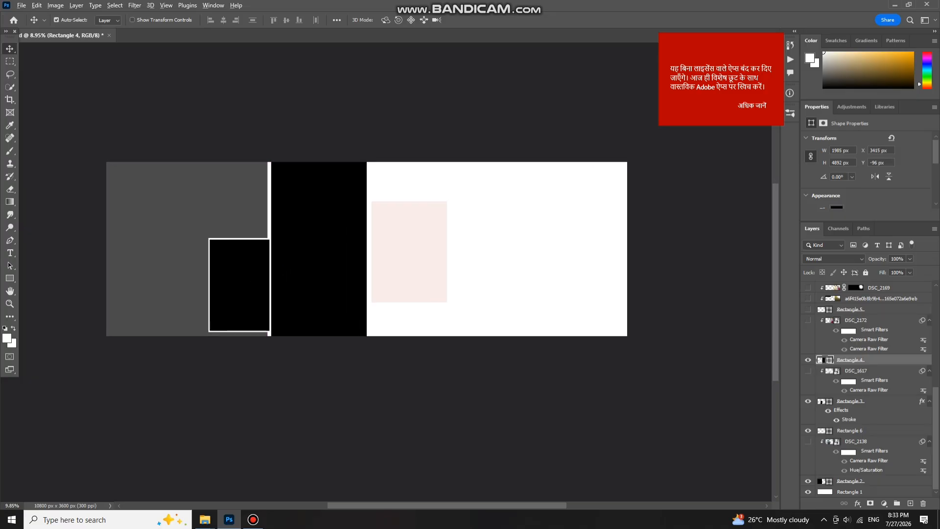
scroll(333, 253, up, 2)
scroll(333, 253, up, 1)
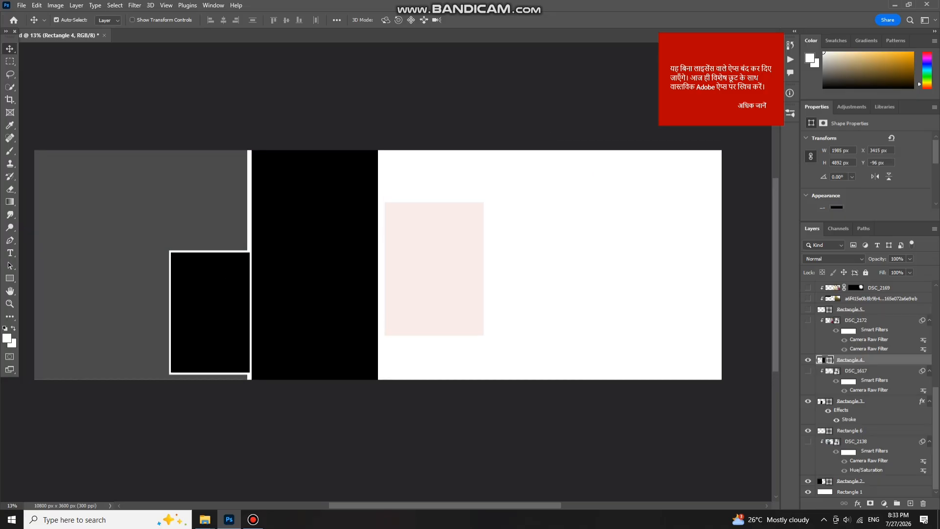
Step: Make the large black Rectangle 5 panel and the bordered Rectangle 3 copy 19 frame visible, trying a small move of each
mouse_move(609, 249)
mouse_down()
mouse_move(710, 247)
mouse_move(600, 250)
mouse_move(643, 250)
mouse_move(609, 251)
mouse_up()
scroll(868, 387, up, 3)
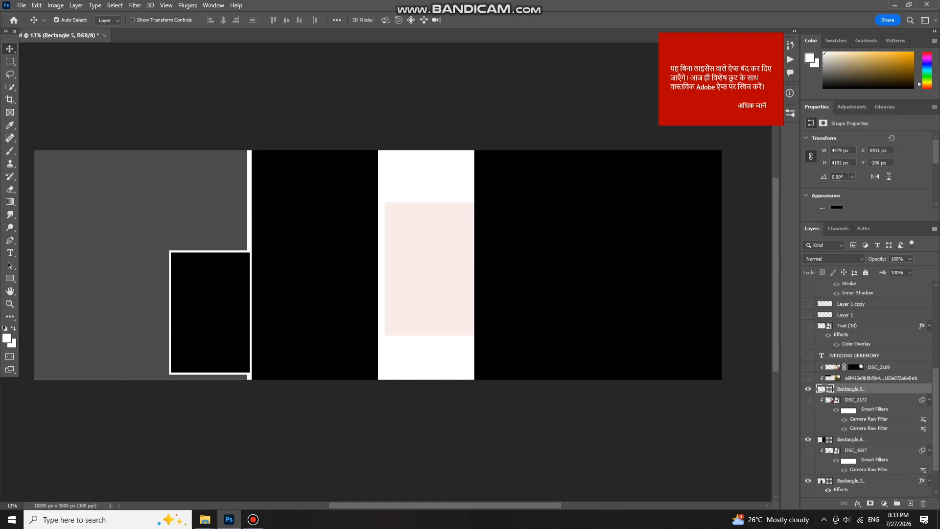
scroll(867, 387, up, 2)
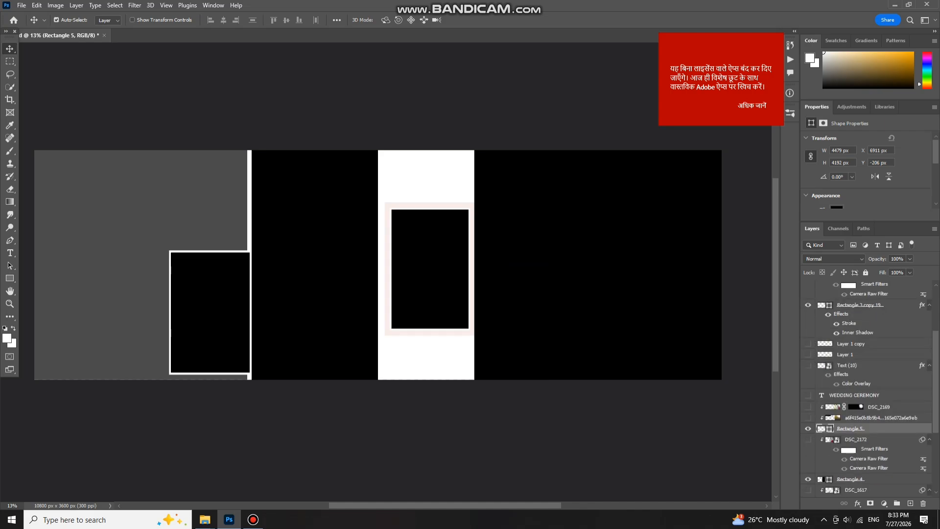
mouse_move(424, 259)
mouse_down()
mouse_move(438, 265)
mouse_move(425, 262)
mouse_up()
key(ctrl+z)
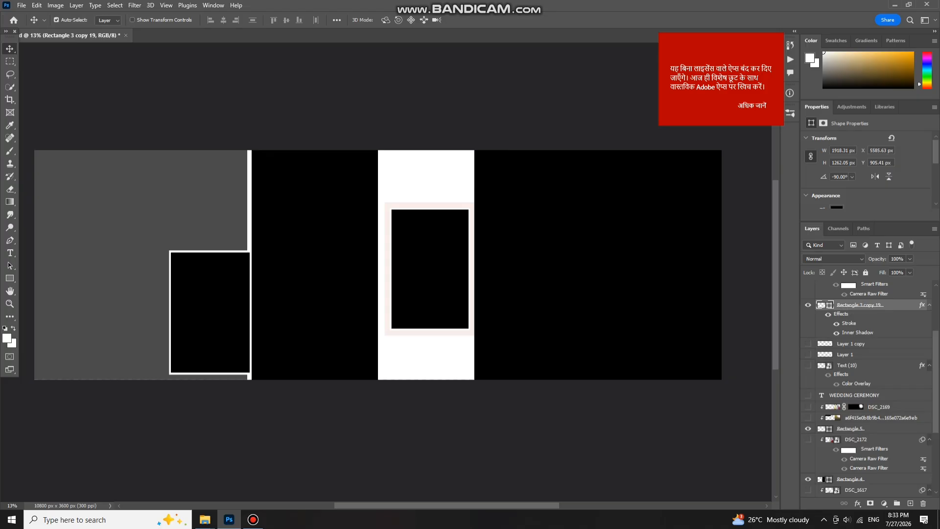
Step: Make the bordered Rectangle 3 copy 20 frame next to the copy 19 frame visible and try moving it
scroll(429, 259, up, 2)
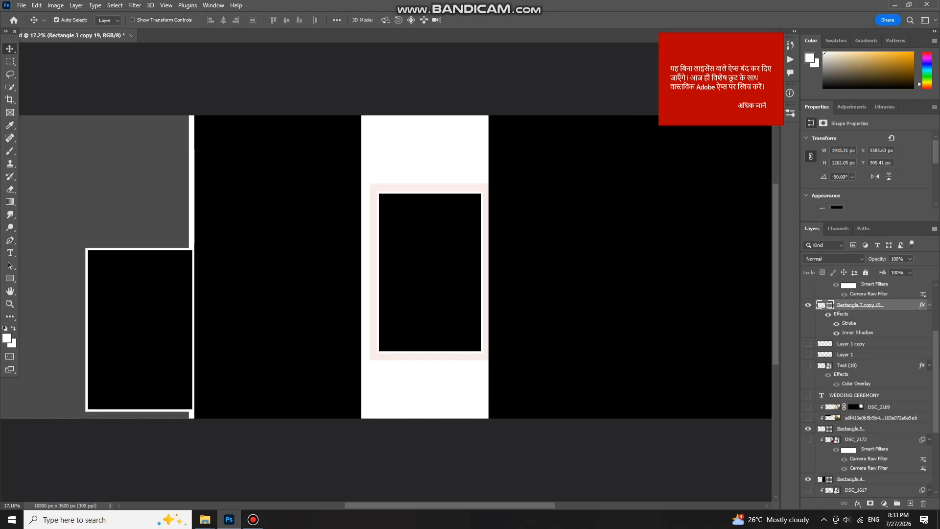
scroll(867, 387, up, 3)
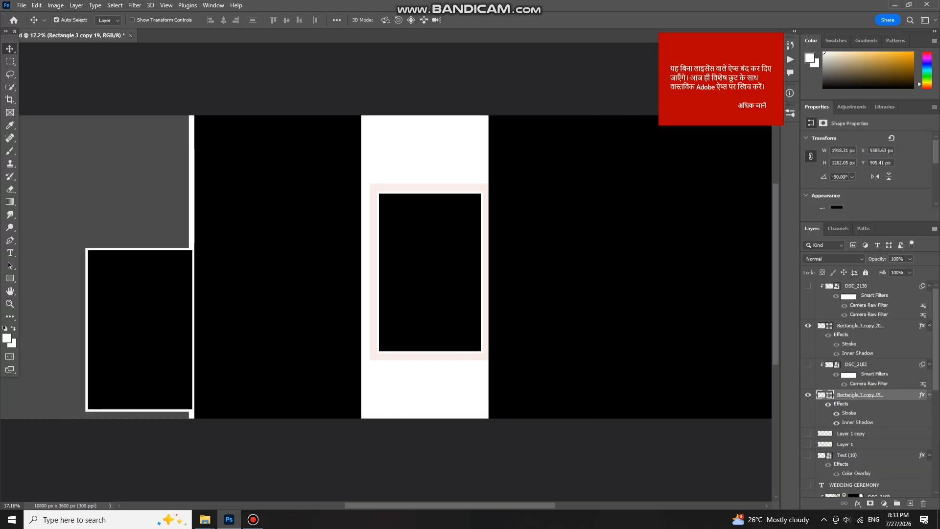
click(808, 325)
mouse_move(541, 260)
mouse_down()
mouse_move(609, 245)
mouse_move(541, 262)
mouse_move(561, 252)
mouse_move(554, 258)
mouse_up()
scroll(555, 262, down, 1)
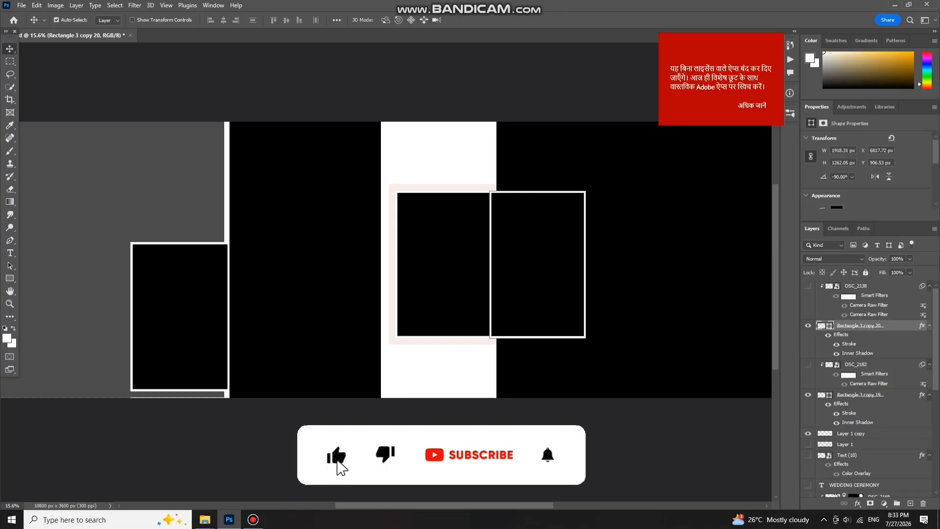
Step: Make the leaf decorations on Layer 1 copy and Layer 1 visible in the white strip and try moving each one
mouse_move(490, 132)
mouse_down()
mouse_move(498, 134)
mouse_move(484, 126)
mouse_up()
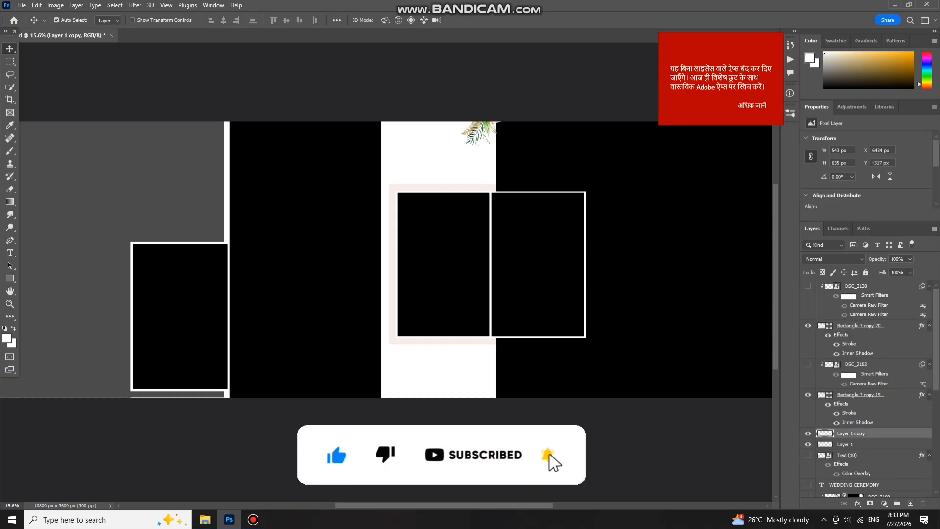
drag(407, 384, 410, 390)
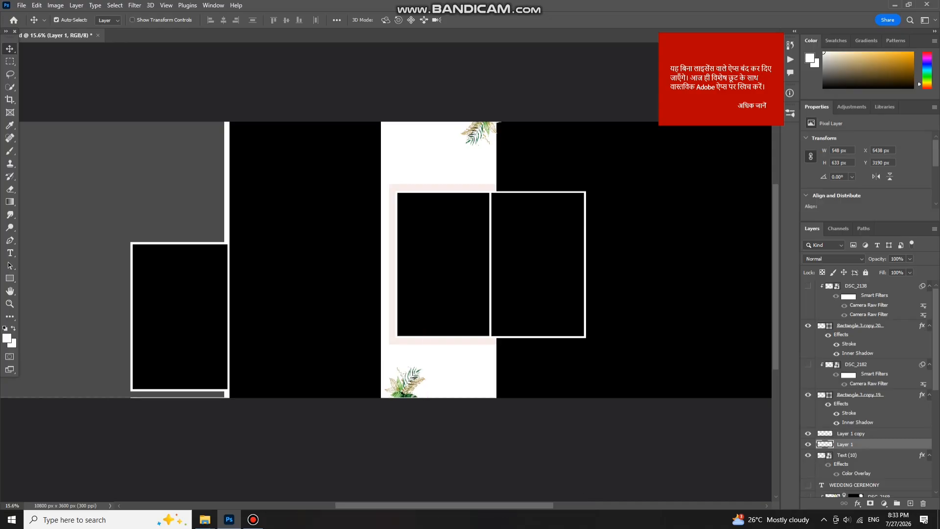
Step: Make the WEDDING CEREMONY title and the Text (10) caption beneath it visible, and try moving the title
click(807, 484)
scroll(582, 363, down, 1)
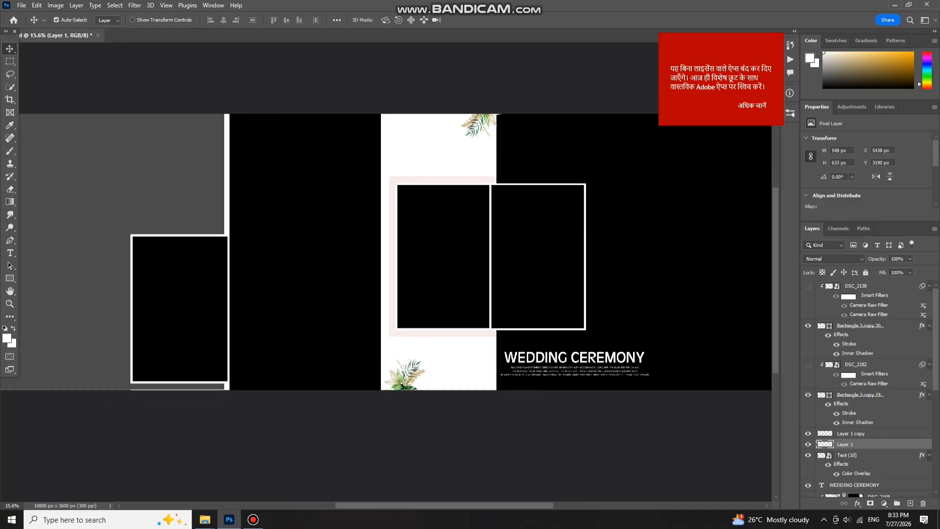
drag(583, 360, 590, 358)
scroll(593, 361, up, 2)
scroll(538, 346, down, 4)
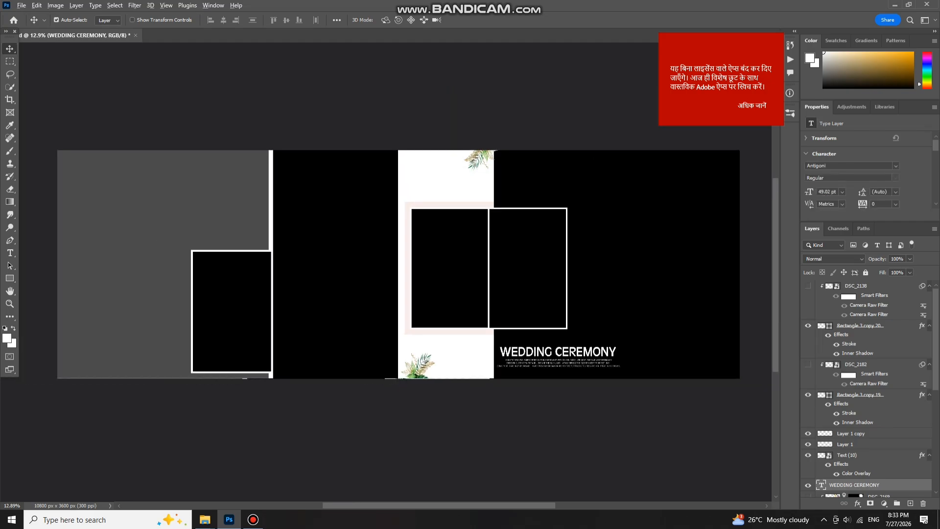
scroll(539, 301, up, 1)
scroll(539, 301, down, 1)
Step: Make the gold background image and the masked DSC_2169 couple photo clipped to Rectangle 5 visible, trying small moves
click(626, 274)
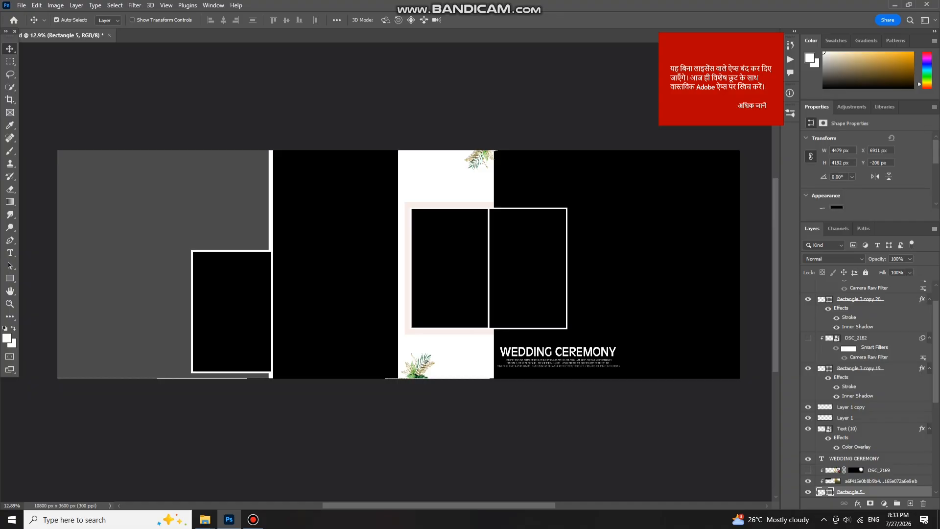
mouse_move(670, 254)
mouse_down()
mouse_move(701, 245)
mouse_move(671, 269)
mouse_move(679, 279)
mouse_move(646, 263)
mouse_move(663, 255)
mouse_move(656, 264)
mouse_up()
key(ctrl+z)
key(ctrl+z)
scroll(668, 239, up, 2)
mouse_move(654, 221)
mouse_down()
mouse_move(662, 217)
mouse_move(655, 236)
mouse_up()
scroll(651, 255, down, 1)
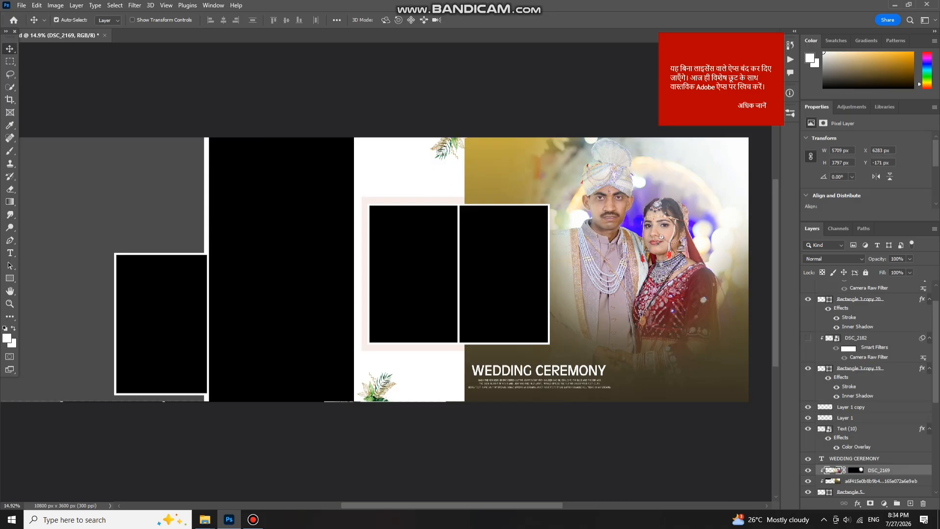
Step: Make the DSC_2138 photo clipped to Rectangle 3 copy 20 visible, try shifting it within its frame, and undo the shift
click(505, 273)
scroll(869, 386, up, 2)
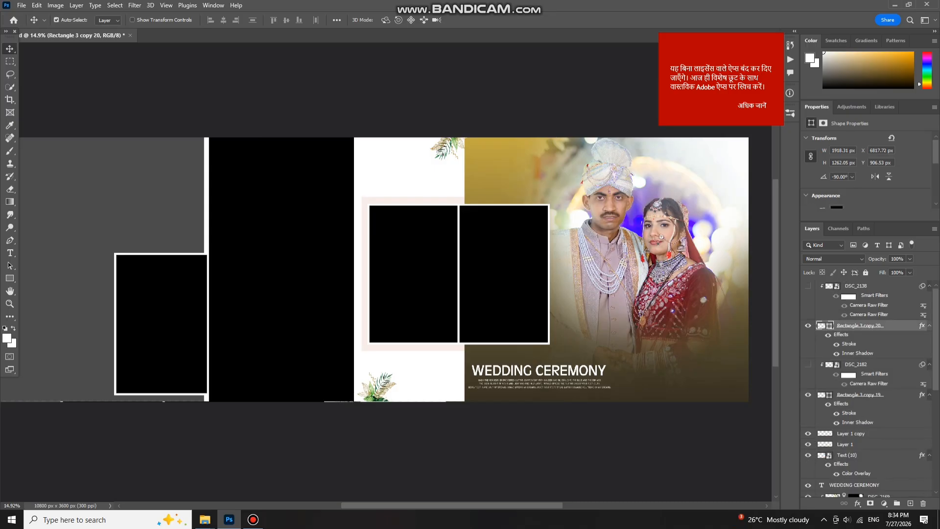
click(807, 285)
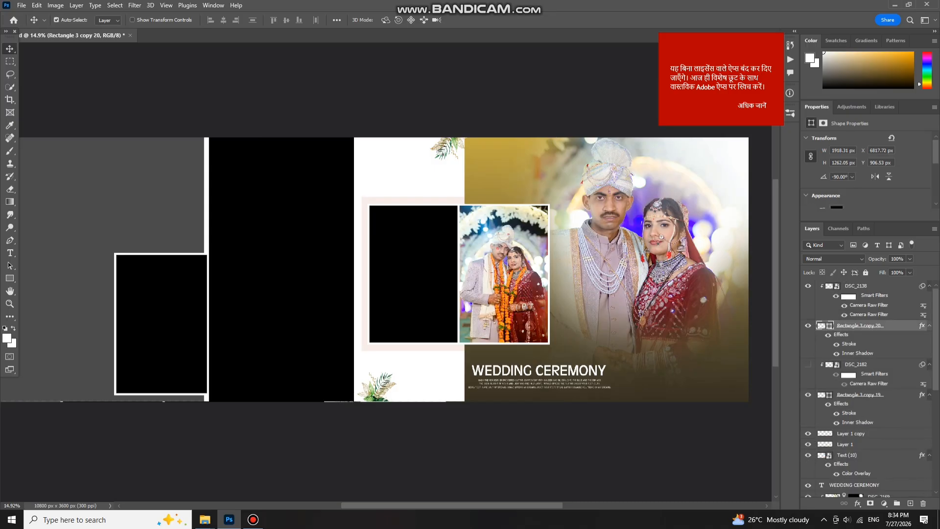
mouse_move(506, 279)
mouse_down()
mouse_move(533, 263)
mouse_move(518, 265)
mouse_up()
scroll(518, 265, up, 3)
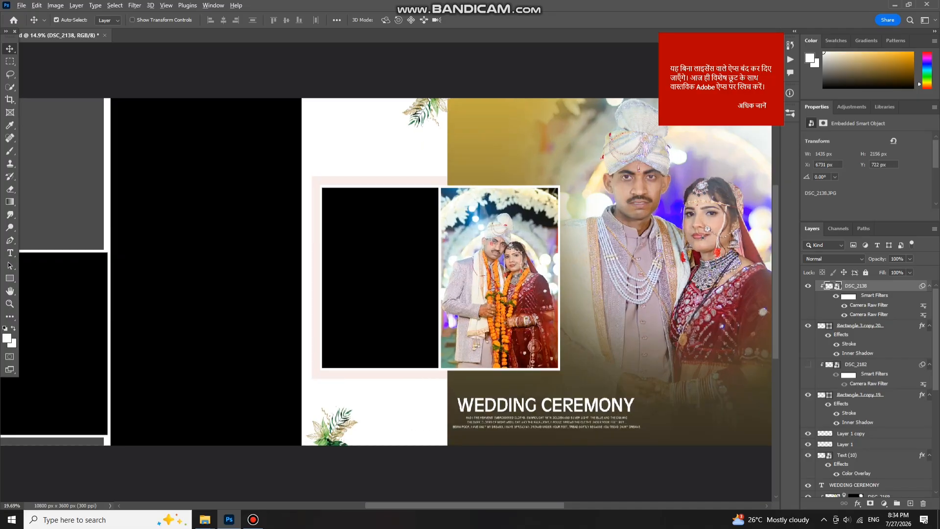
scroll(518, 264, down, 1)
scroll(519, 274, left, 2)
scroll(518, 274, down, 4)
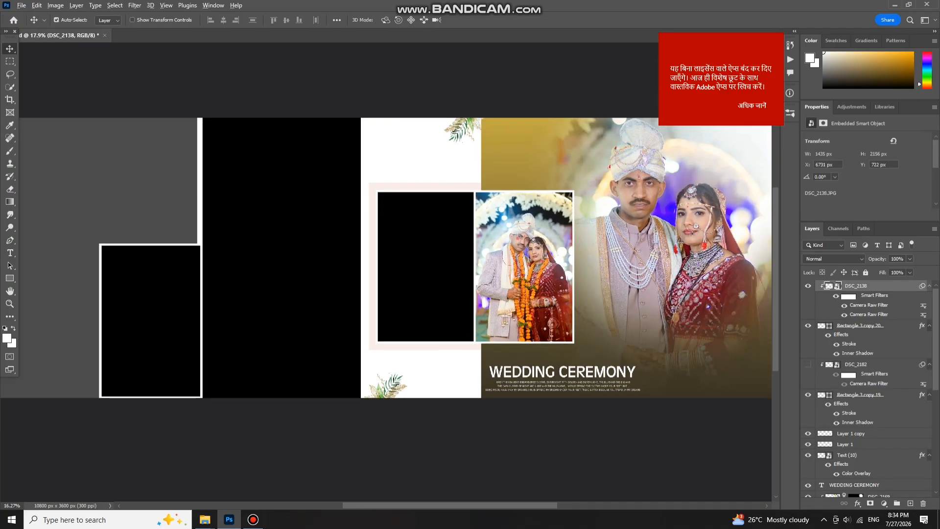
ctrl+click(426, 235)
drag(522, 254, 532, 255)
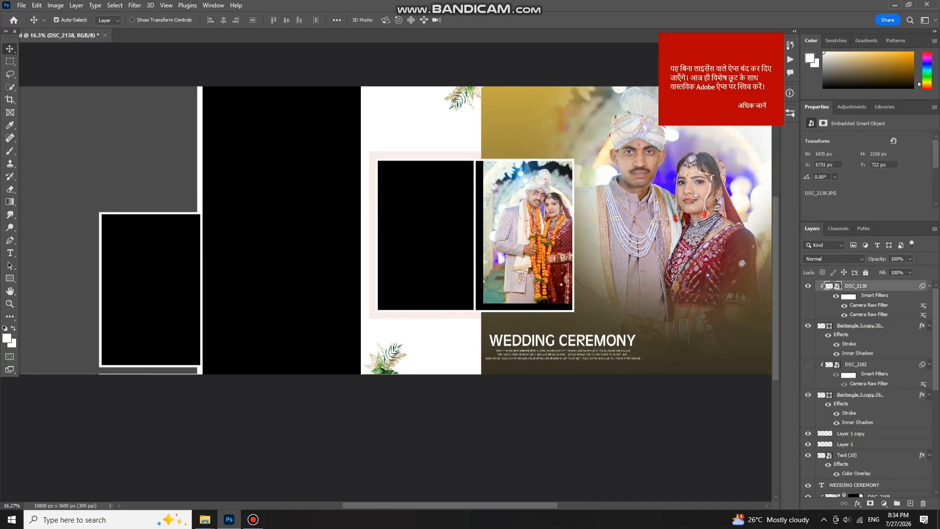
key(ctrl+z)
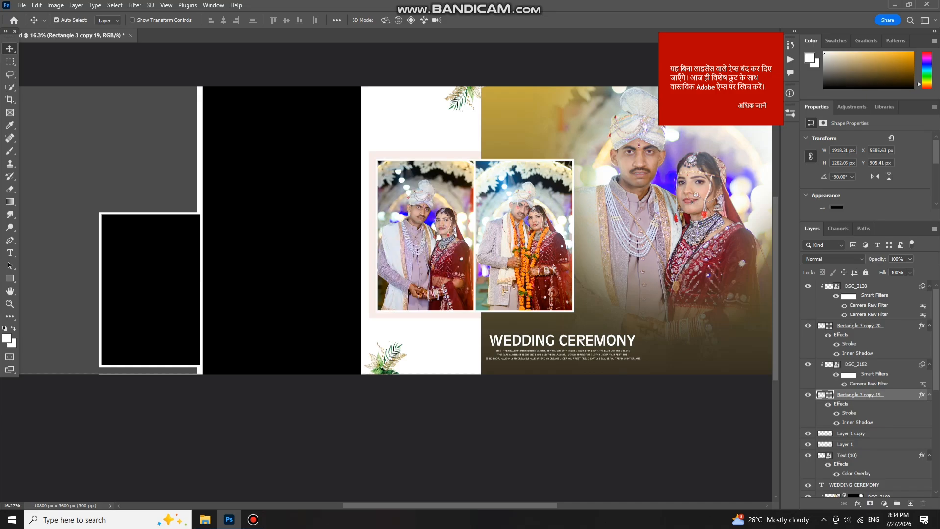
Step: Make the DSC_2182 photo clipped to Rectangle 3 copy 19 visible and try shifting it within its frame
drag(437, 230, 432, 241)
scroll(434, 232, up, 1)
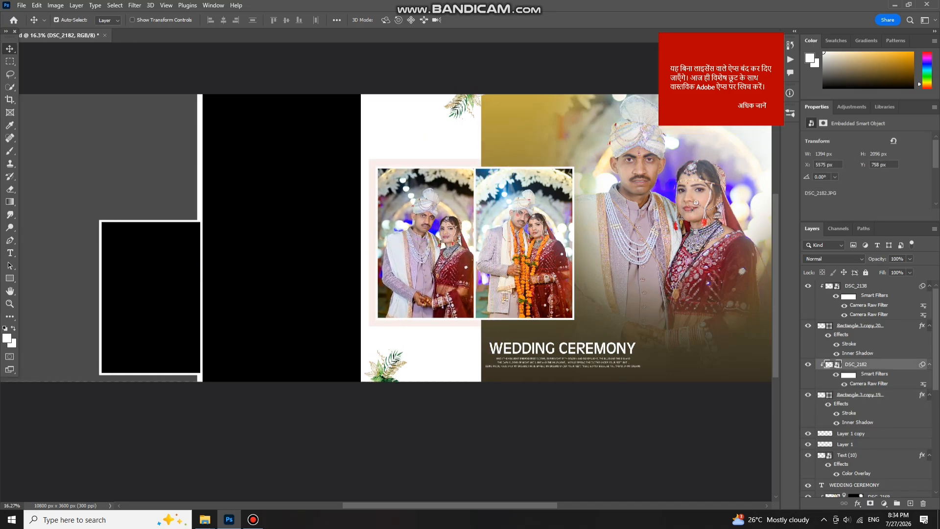
scroll(432, 242, down, 1)
scroll(433, 240, up, 1)
scroll(433, 241, down, 2)
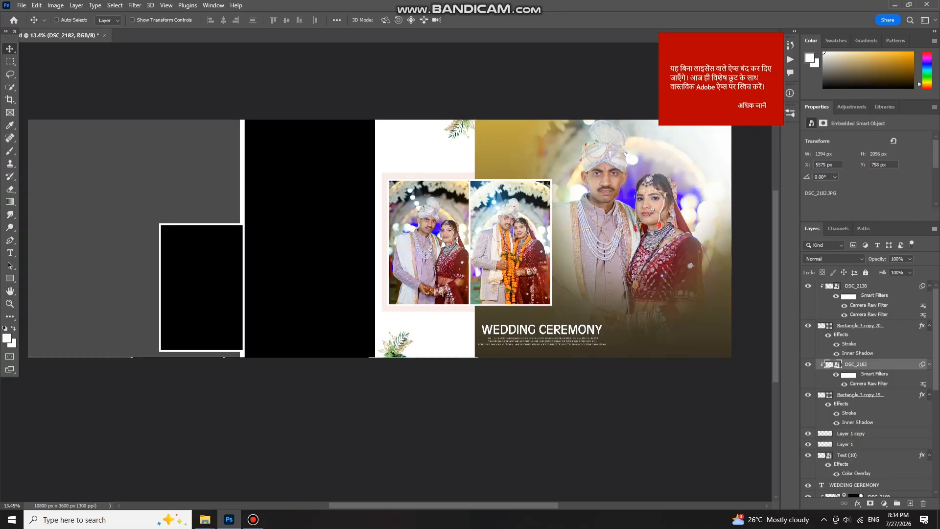
scroll(433, 241, left, 2)
Step: Make the DSC_2172 couple photo clipped to the tall Rectangle 4 panel visible, try moving it, and undo the moves
click(353, 239)
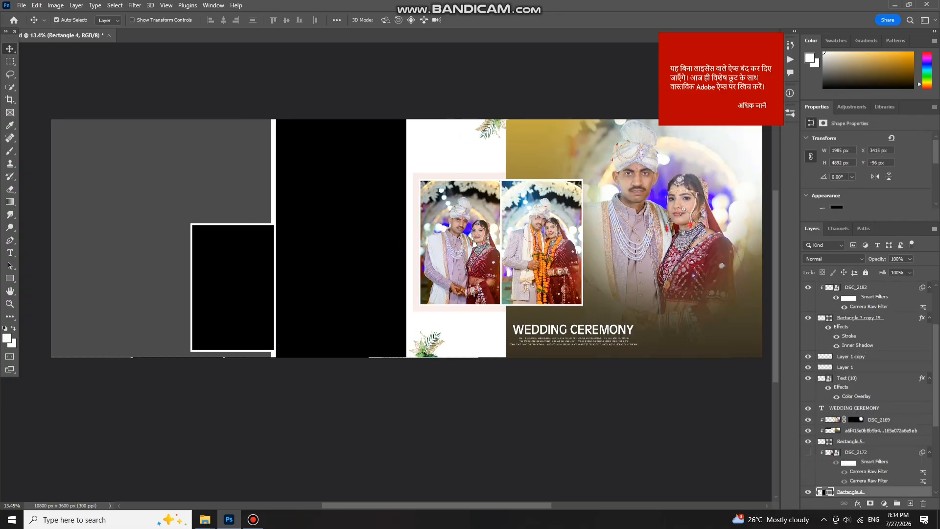
drag(353, 239, 349, 239)
drag(461, 333, 461, 328)
drag(337, 245, 369, 234)
key(ctrl+z)
key(ctrl+z)
scroll(322, 237, up, 3)
scroll(376, 238, down, 3)
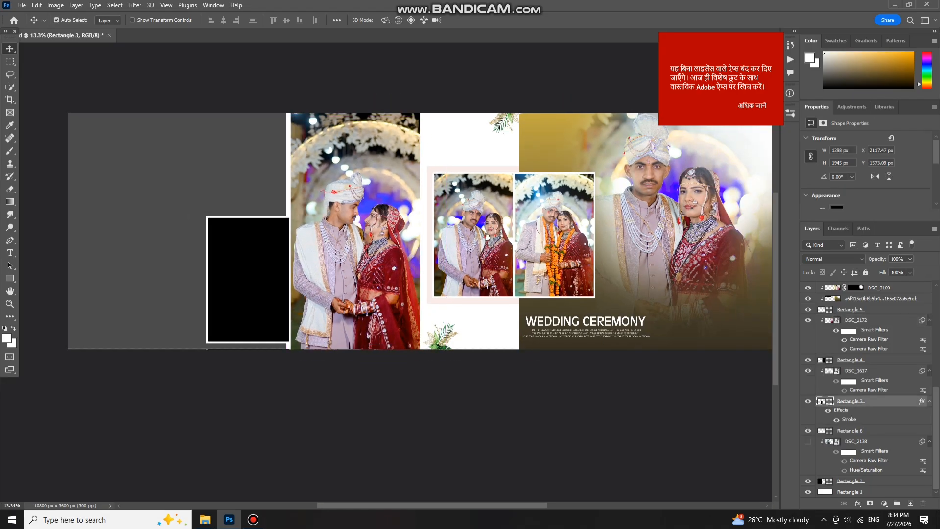
Step: Make the DSC_1617 photo clipped to the Rectangle 3 frame visible and try shifting it within the frame
mouse_move(263, 261)
mouse_down()
mouse_move(242, 263)
mouse_move(280, 265)
mouse_move(294, 243)
mouse_move(249, 272)
mouse_move(261, 272)
mouse_up()
scroll(250, 196, up, 1)
scroll(262, 269, down, 3)
Step: Make the faded black-and-white DSC_2138 photo clipped to the Rectangle 2 panel visible and try shifting it
click(272, 216)
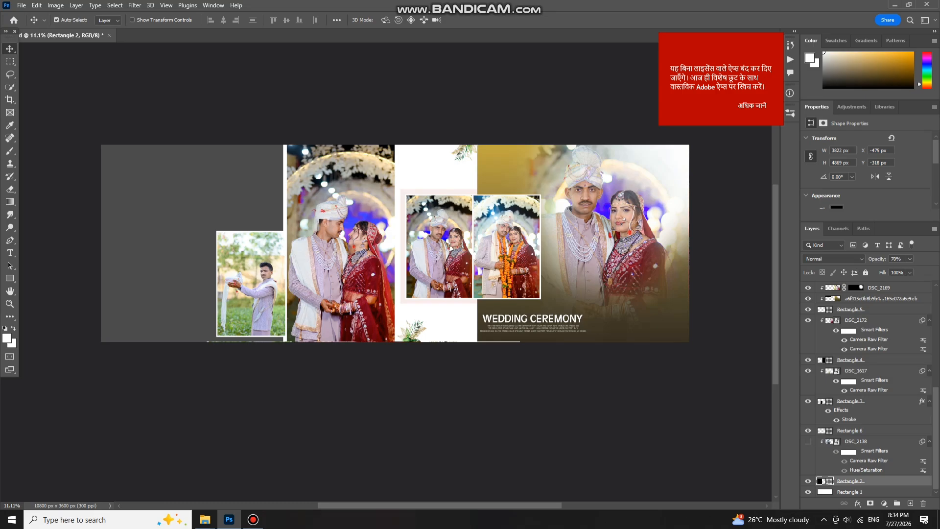
scroll(239, 245, up, 3)
drag(211, 180, 214, 205)
Step: Examine the complete WEDDING CEREMONY spread, checking the arrangement of the photo panels, framed photos, title and leaf decorations
scroll(197, 200, down, 4)
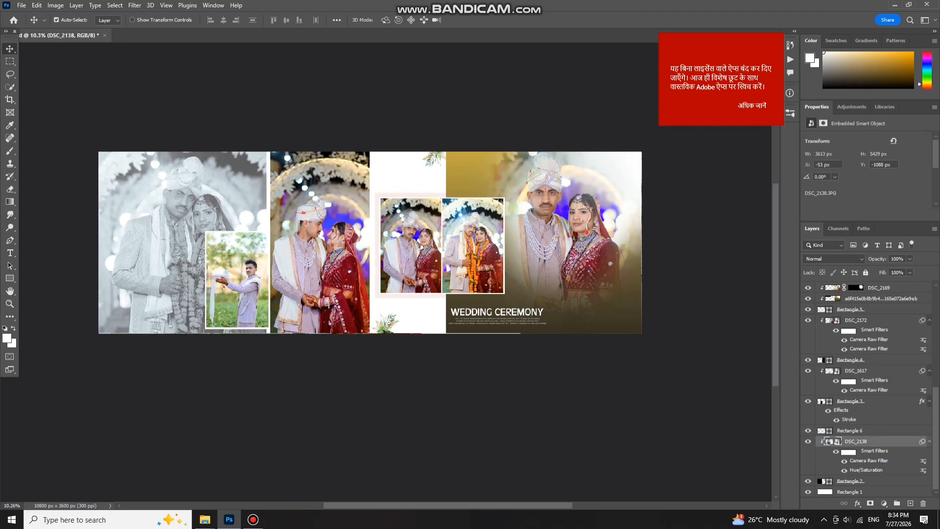
scroll(180, 203, up, 2)
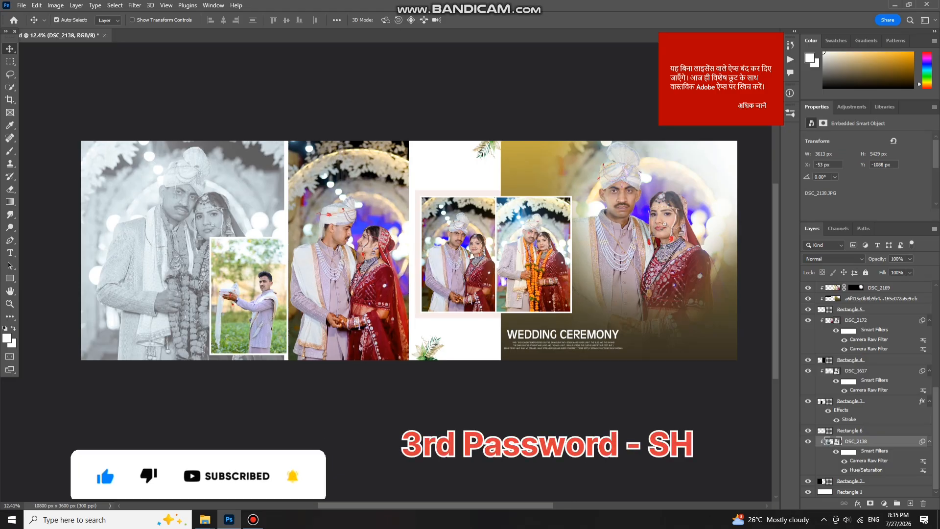
scroll(226, 264, up, 1)
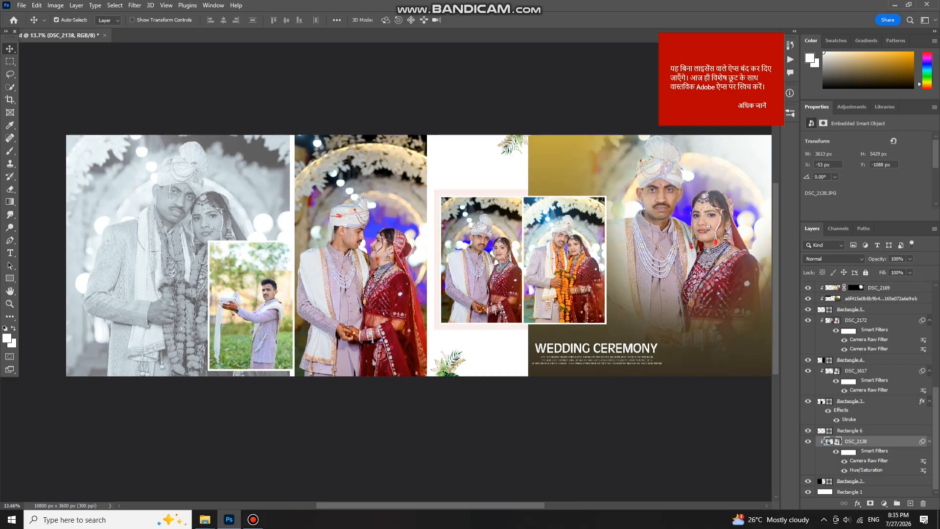
scroll(308, 240, down, 3)
scroll(360, 235, up, 3)
scroll(409, 262, down, 2)
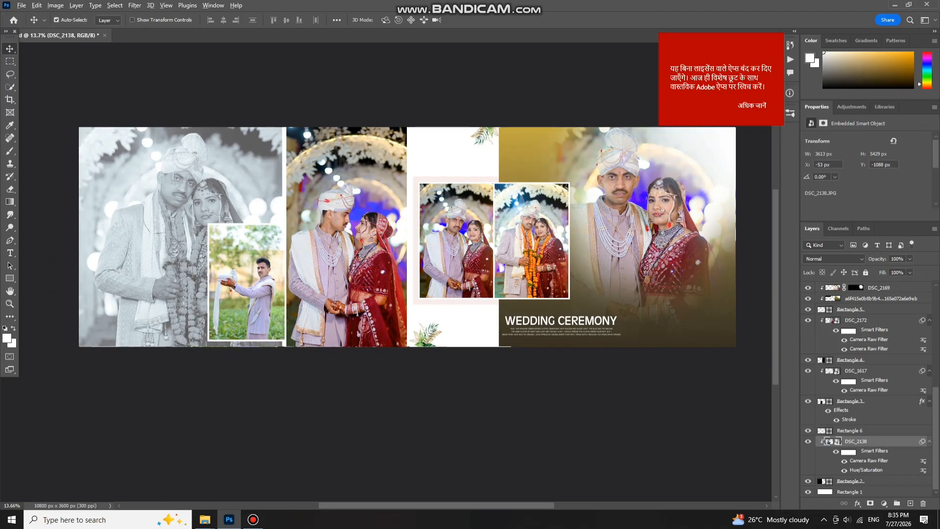
scroll(410, 262, up, 1)
scroll(360, 187, down, 1)
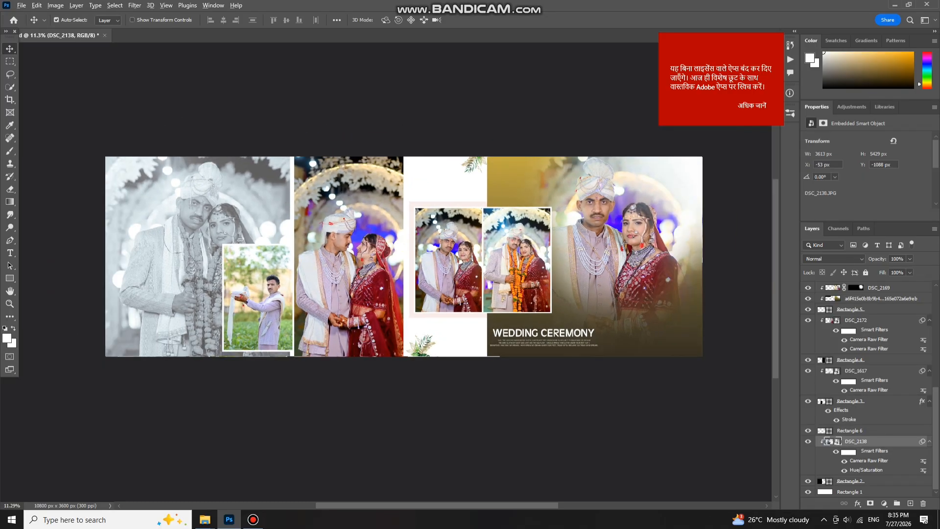